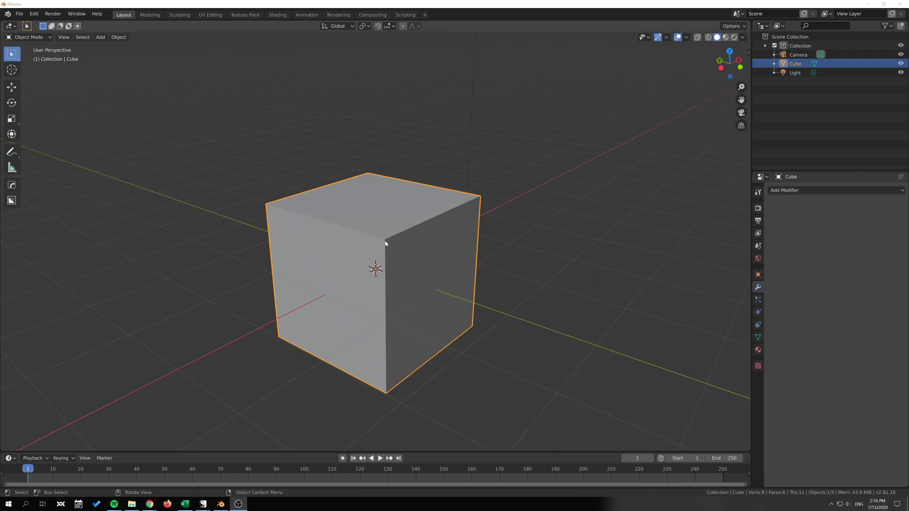
Subdivide the cube's mesh repeatedly in Edit Mode, up to 1536 faces, then leave Edit Mode
{"action": "right_click", "coordinate": [397, 243]}
{"action": "key", "text": "Tab"}
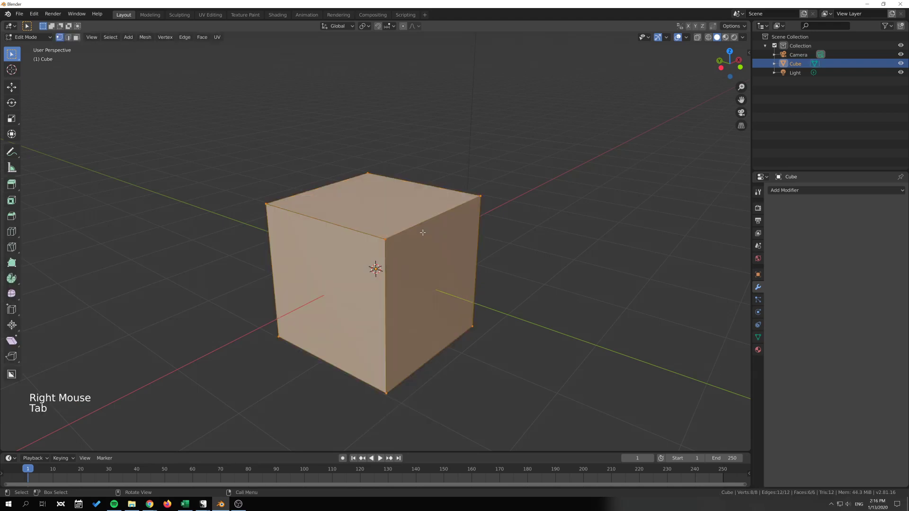
{"action": "right_click", "coordinate": [423, 233]}
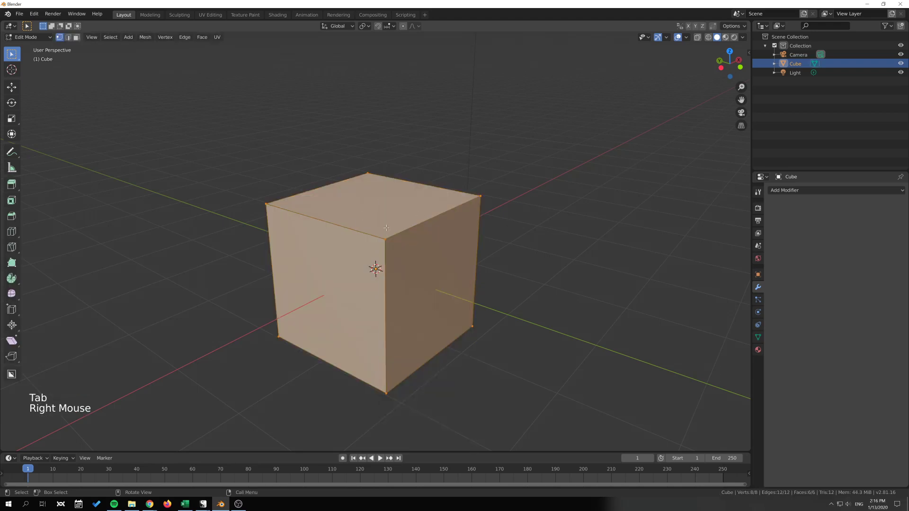
{"action": "right_click", "coordinate": [387, 232]}
{"action": "left_click", "coordinate": [428, 233]}
{"action": "right_click", "coordinate": [419, 232]}
{"action": "left_click", "coordinate": [419, 232]}
{"action": "right_click", "coordinate": [420, 231]}
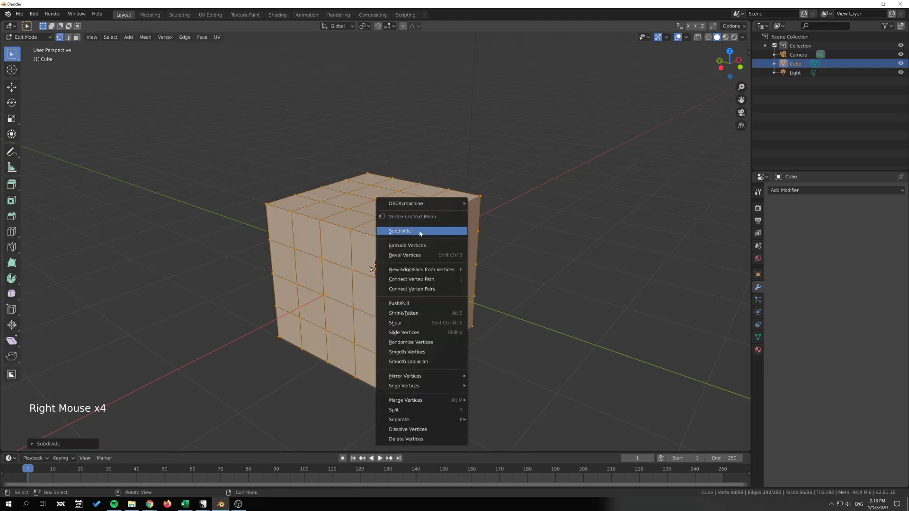
{"action": "left_click", "coordinate": [413, 231]}
{"action": "right_click", "coordinate": [447, 239]}
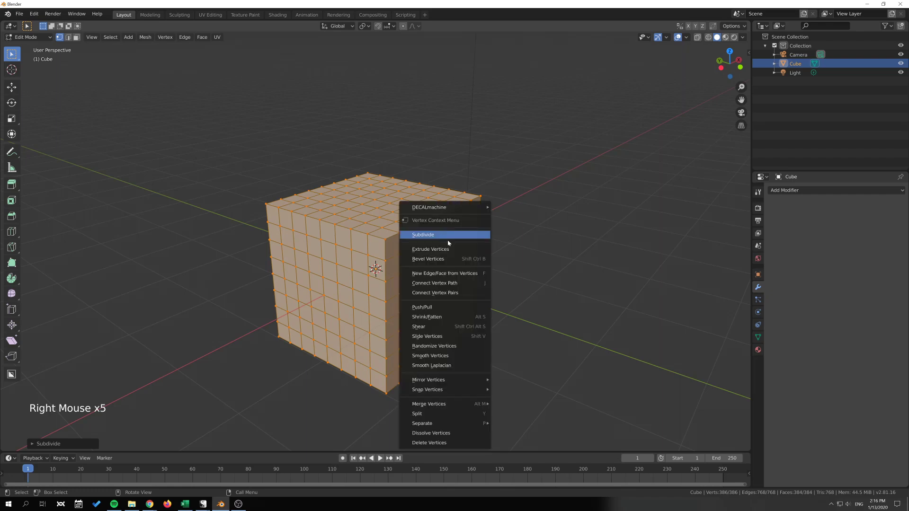
{"action": "left_click", "coordinate": [447, 239]}
{"action": "mouse_move", "coordinate": [447, 240]}
{"action": "middle_mouse_down"}
{"action": "mouse_move", "coordinate": [451, 231]}
{"action": "mouse_move", "coordinate": [454, 239]}
{"action": "middle_mouse_up"}
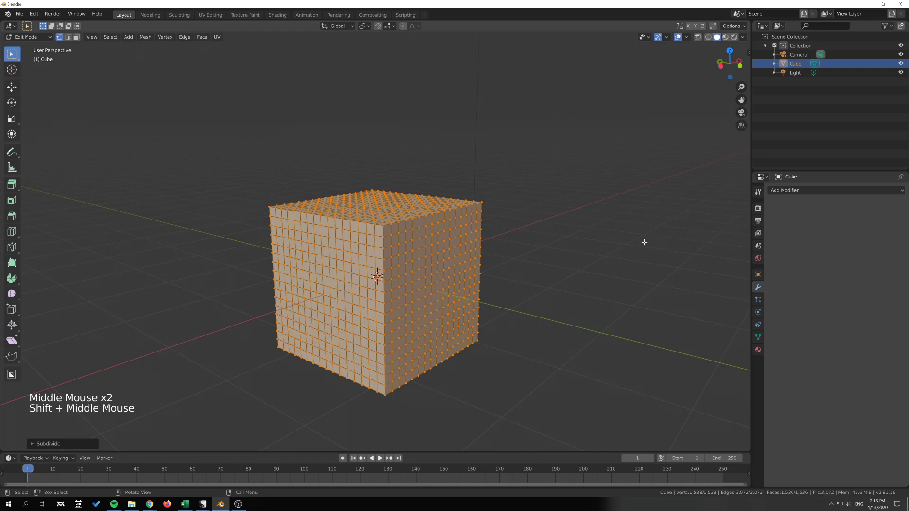
{"action": "key", "text": "Tab"}
Add a Subdivision Surface modifier and set its level to 2 with Ctrl+2
{"action": "left_click", "coordinate": [786, 190]}
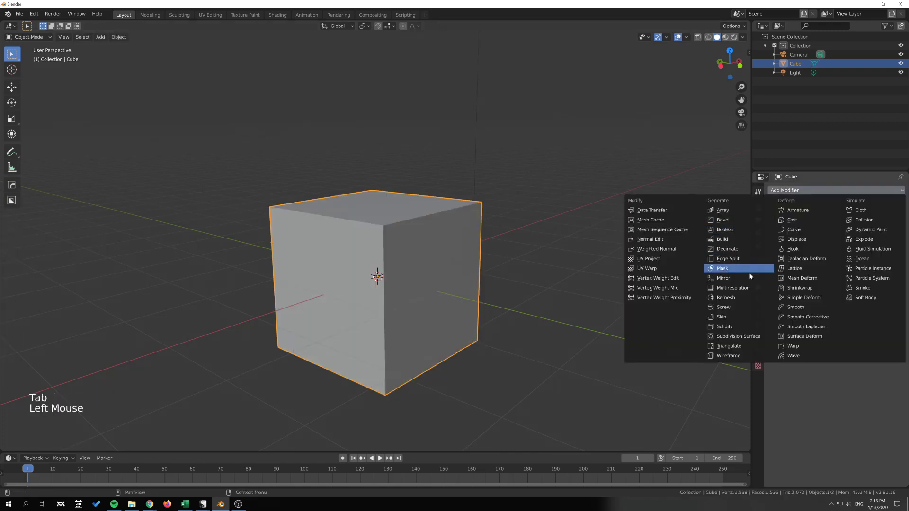
{"action": "left_click", "coordinate": [733, 336]}
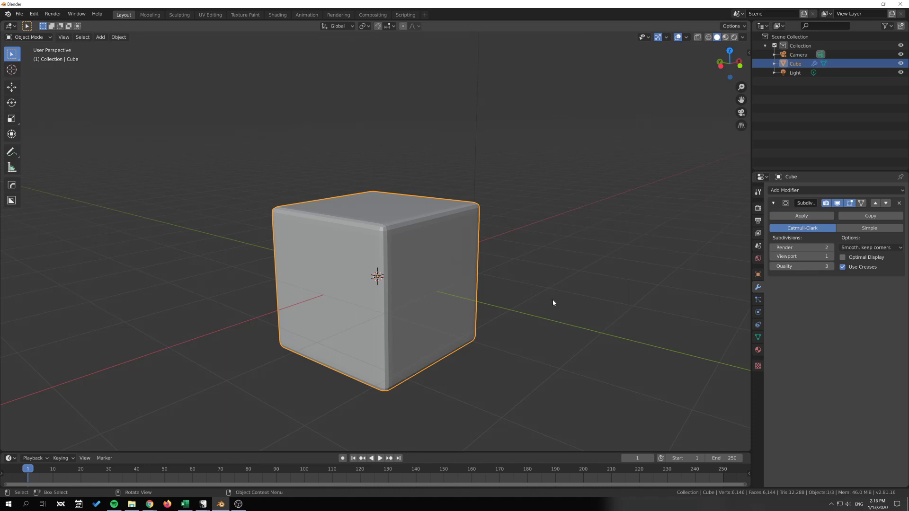
{"action": "key", "text": "ctrl"}
{"action": "key", "text": "ctrl+1"}
{"action": "key", "text": "ctrl+2"}
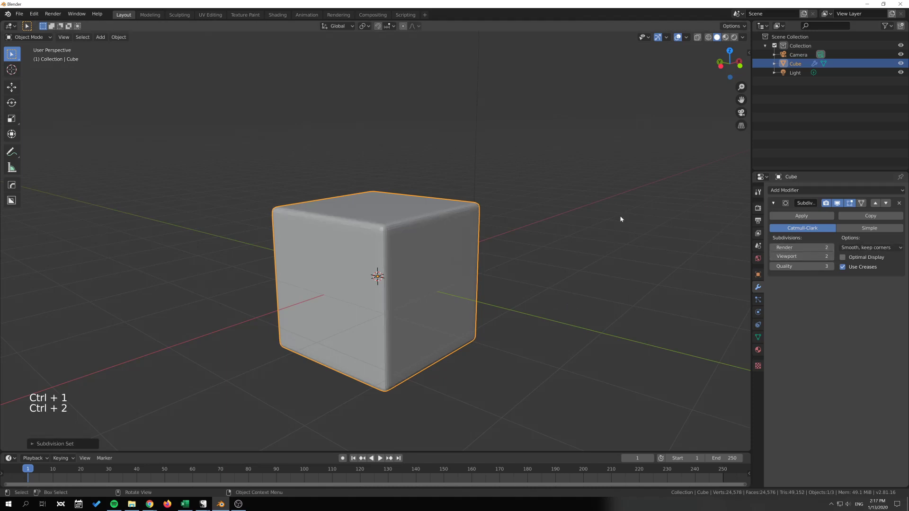
{"action": "middle_click_drag", "start_coordinate": [538, 247], "coordinate": [530, 247]}
{"action": "middle_click_drag", "start_coordinate": [530, 246], "coordinate": [521, 246], "text": "shift"}
In the Render properties, choose Cycles as the engine and GPU Compute as the device
{"action": "right_click", "coordinate": [418, 229]}
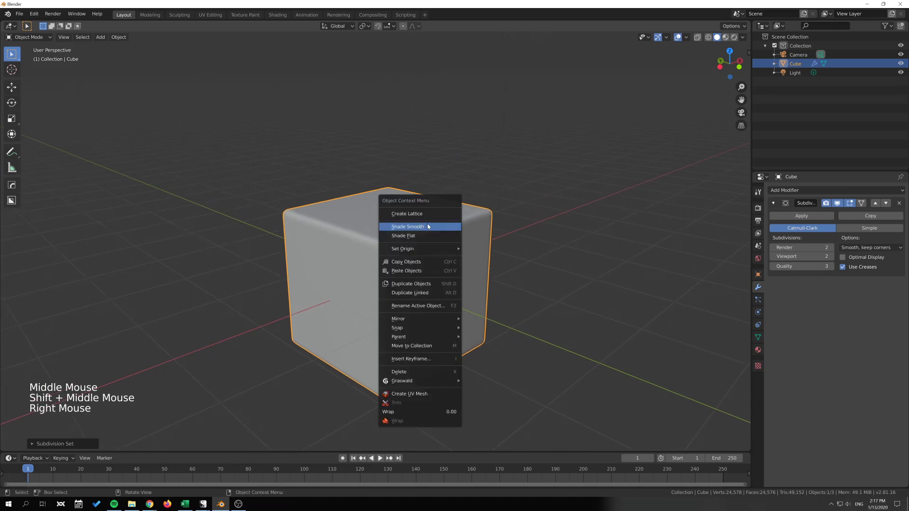
{"action": "middle_click_drag", "start_coordinate": [434, 240], "coordinate": [511, 235]}
{"action": "scroll", "coordinate": [447, 246], "scroll_direction": "up", "scroll_amount": 4}
{"action": "scroll", "coordinate": [534, 215], "scroll_direction": "down", "scroll_amount": 3}
{"action": "scroll", "coordinate": [493, 224], "scroll_direction": "down", "scroll_amount": 2}
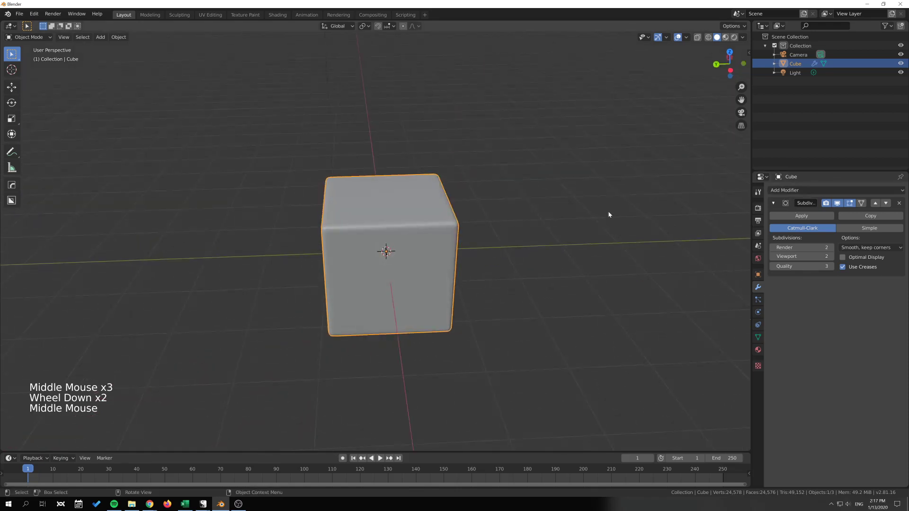
{"action": "left_click", "coordinate": [758, 208]}
{"action": "left_click", "coordinate": [850, 190]}
{"action": "left_click", "coordinate": [852, 221]}
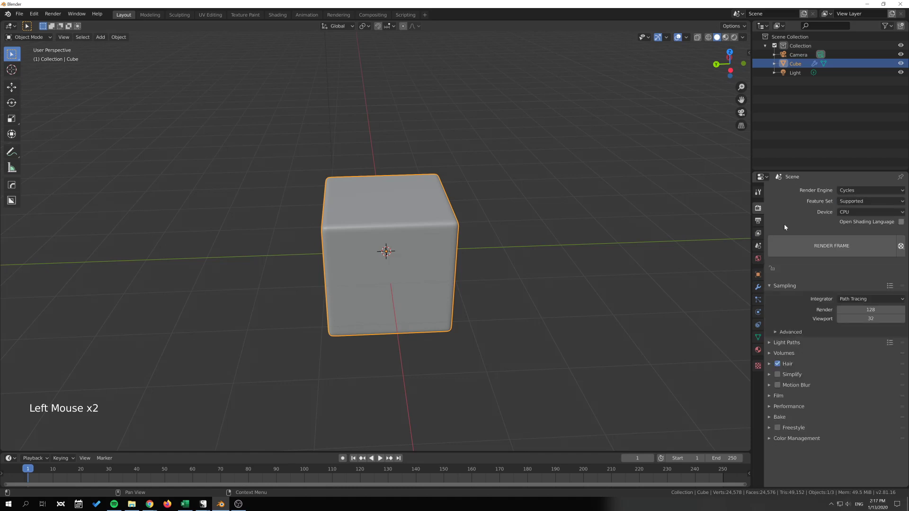
{"action": "left_click", "coordinate": [857, 213]}
{"action": "left_click", "coordinate": [858, 212]}
{"action": "left_click", "coordinate": [858, 232]}
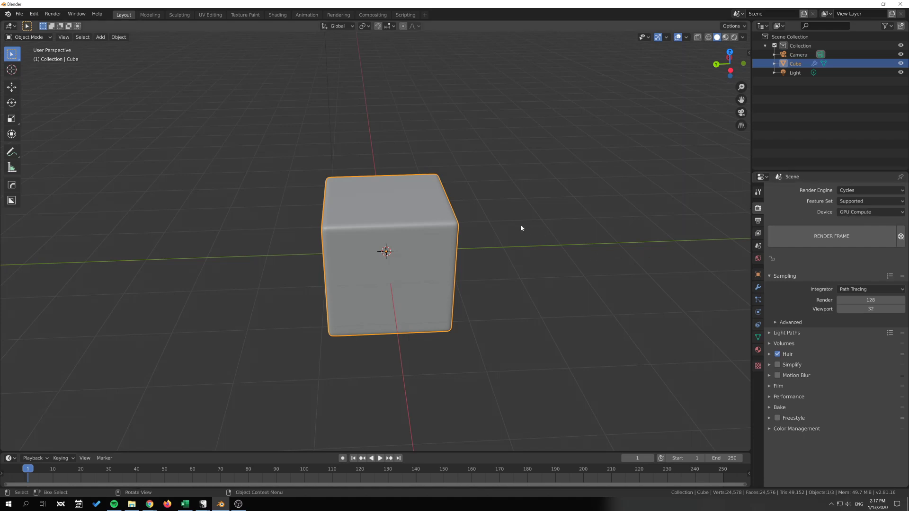
{"action": "middle_click_drag", "start_coordinate": [521, 228], "coordinate": [487, 218]}
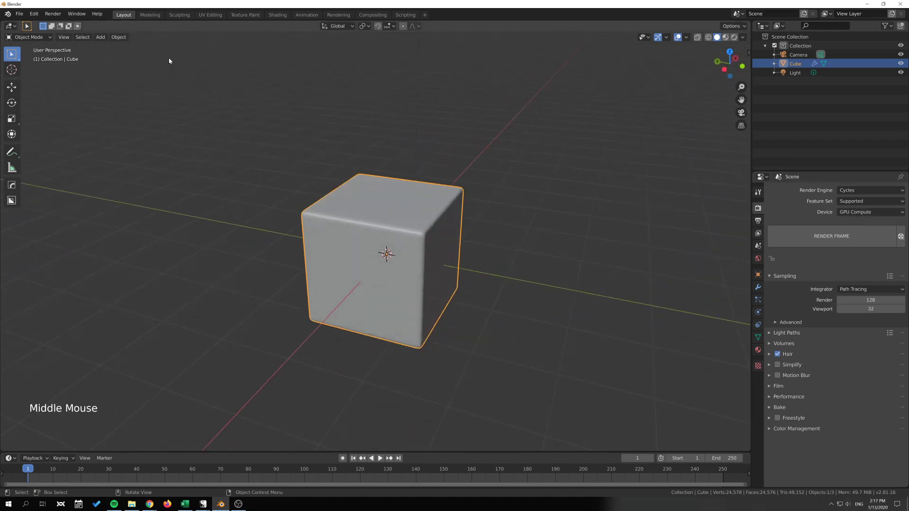
Go to the Shading workspace and collapse the Pro Lighting: Skies, Asset Management World and Pro Lighting Studio panels
{"action": "left_click", "coordinate": [277, 15]}
{"action": "middle_click_drag", "start_coordinate": [430, 127], "coordinate": [544, 256]}
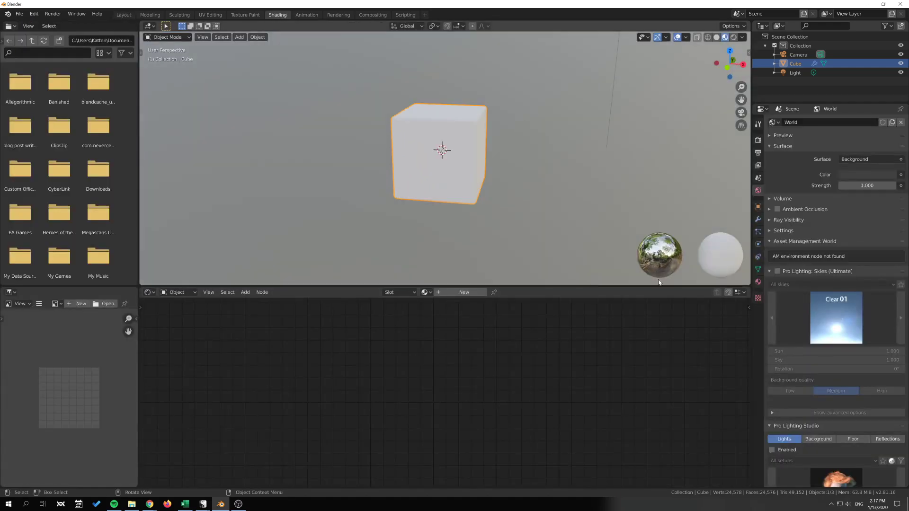
{"action": "left_click", "coordinate": [769, 271]}
{"action": "left_click", "coordinate": [770, 241]}
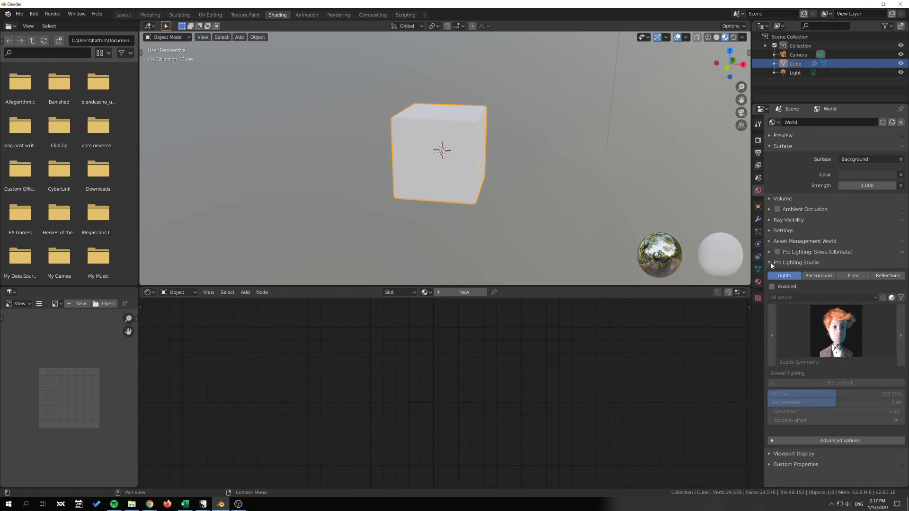
{"action": "left_click", "coordinate": [770, 262]}
{"action": "middle_click_drag", "start_coordinate": [452, 217], "coordinate": [527, 209]}
{"action": "scroll", "coordinate": [500, 206], "scroll_direction": "up", "scroll_amount": 3}
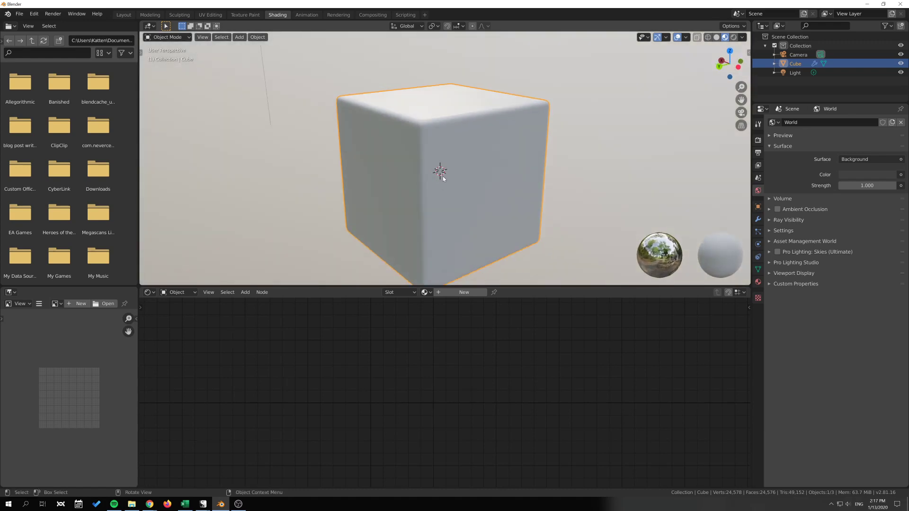
{"action": "middle_click_drag", "start_coordinate": [444, 189], "coordinate": [445, 222]}
Create a new material for the cube in the Shader Editor
{"action": "left_click", "coordinate": [464, 292]}
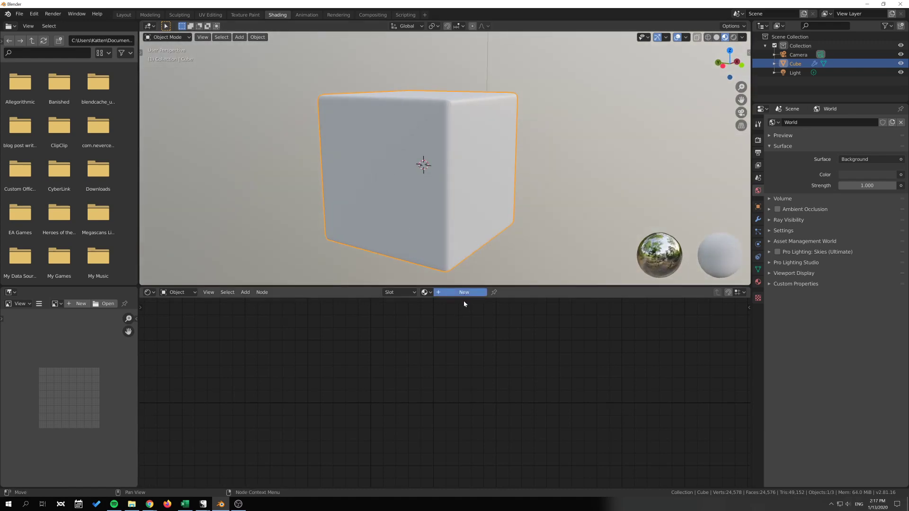
{"action": "scroll", "coordinate": [334, 340], "scroll_direction": "down", "scroll_amount": 4}
{"action": "middle_click_drag", "start_coordinate": [332, 331], "coordinate": [401, 320]}
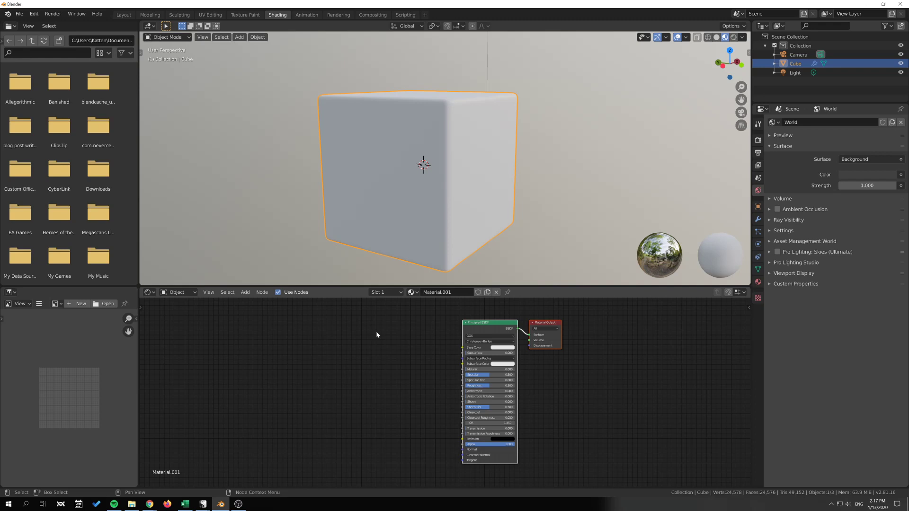
Add an Object Info node via search, then delete it
{"action": "key", "text": "shift+a"}
{"action": "key", "text": "Escape"}
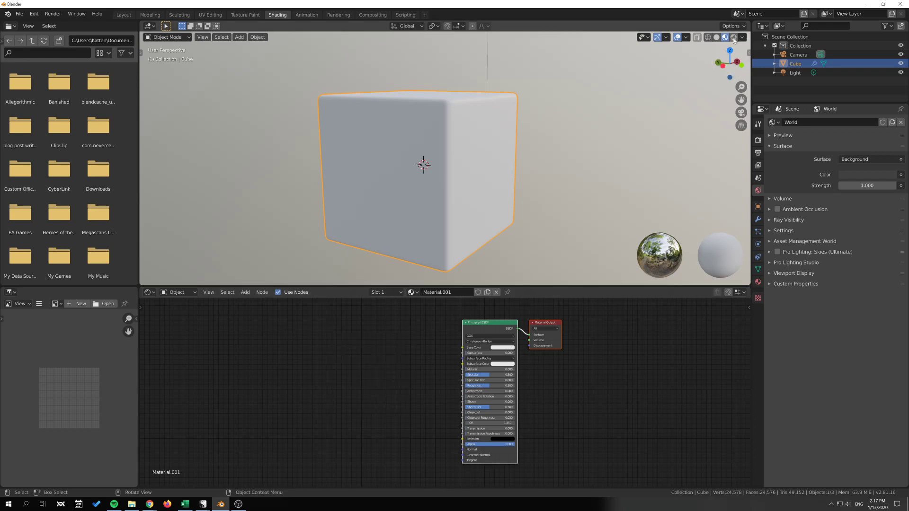
{"action": "key", "text": "shift+a"}
{"action": "left_click", "coordinate": [362, 327]}
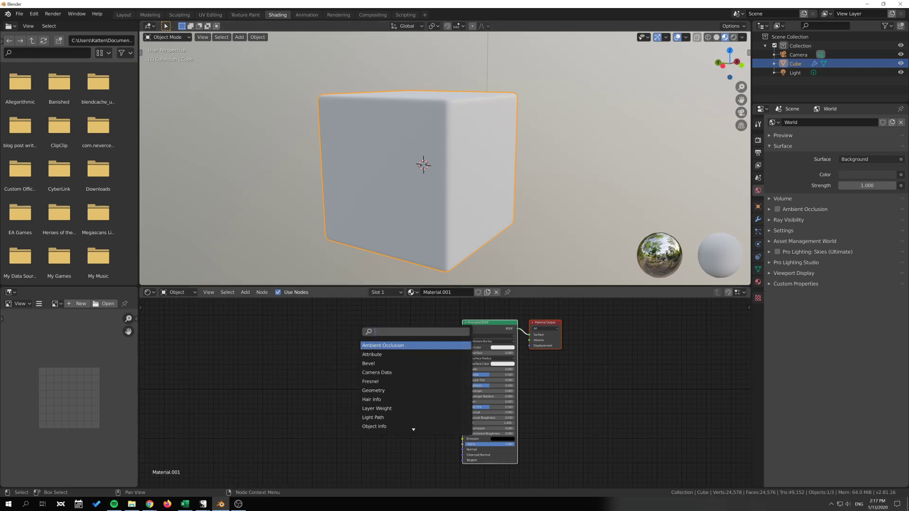
{"action": "type", "text": "obj"}
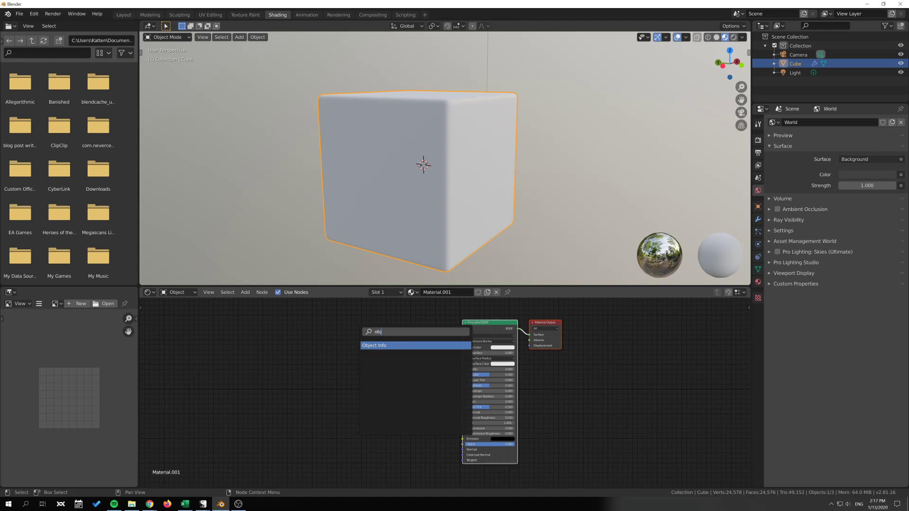
{"action": "key", "text": "Return"}
{"action": "left_click", "coordinate": [280, 325]}
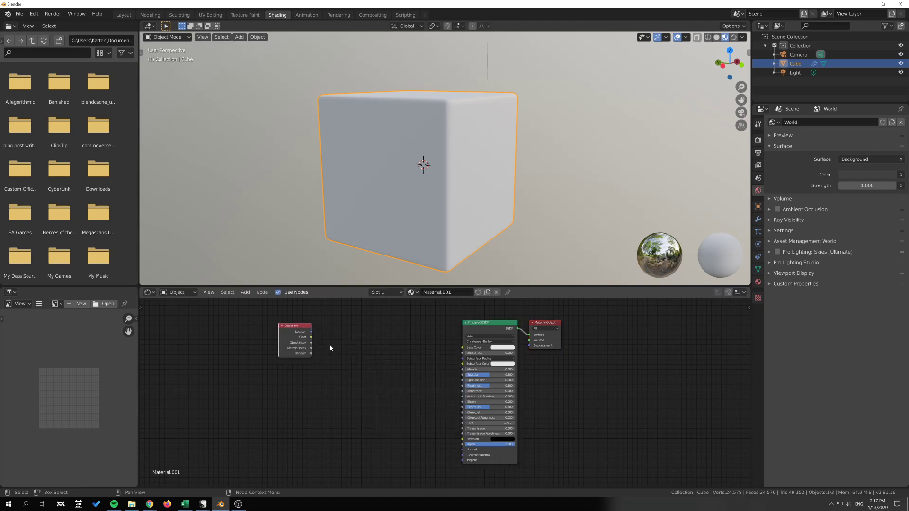
{"action": "key", "text": "x"}
Add a Geometry node and link its Pointiness output to the Principled BSDF Base Color
{"action": "key", "text": "shift+a"}
{"action": "left_click", "coordinate": [298, 342]}
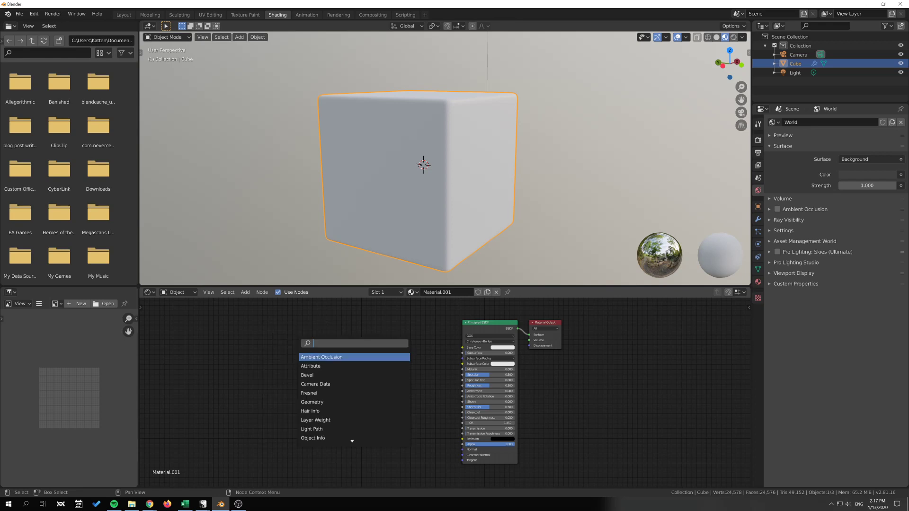
{"action": "type", "text": "geom"}
{"action": "key", "text": "Return"}
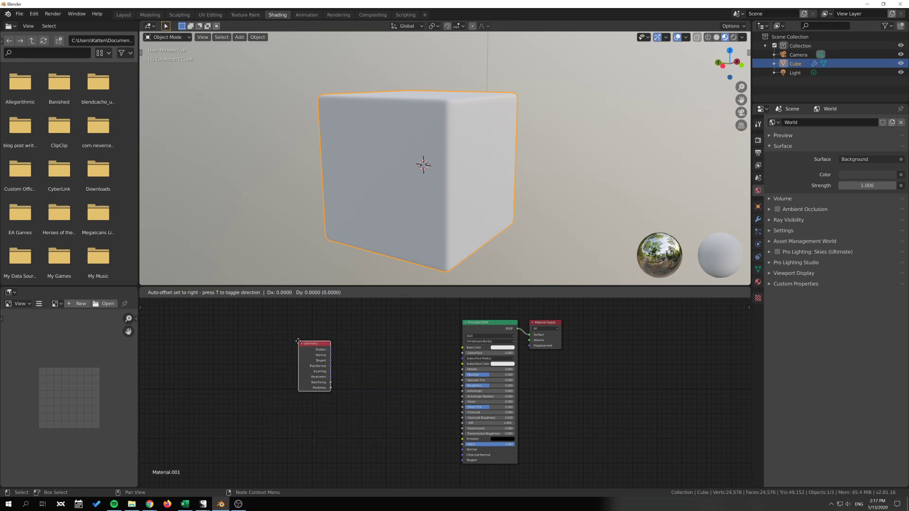
{"action": "left_click", "coordinate": [285, 315]}
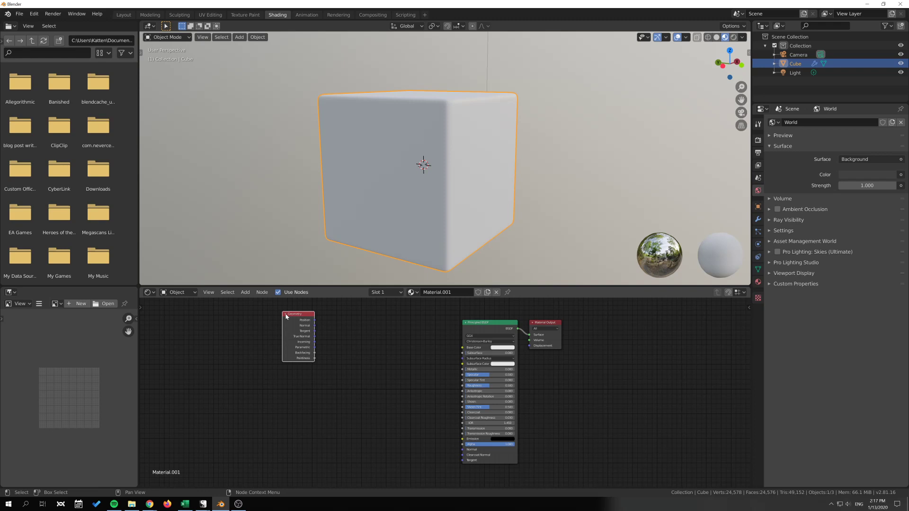
{"action": "left_click_drag", "start_coordinate": [315, 358], "coordinate": [349, 326]}
{"action": "key", "text": "ctrl+z"}
{"action": "key", "text": "shift+a"}
{"action": "left_click", "coordinate": [337, 323]}
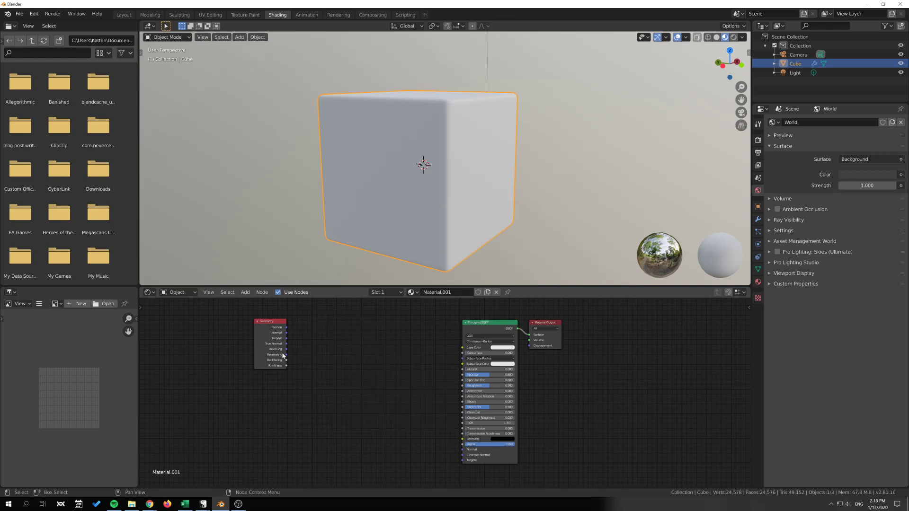
{"action": "left_click_drag", "start_coordinate": [287, 366], "coordinate": [462, 348]}
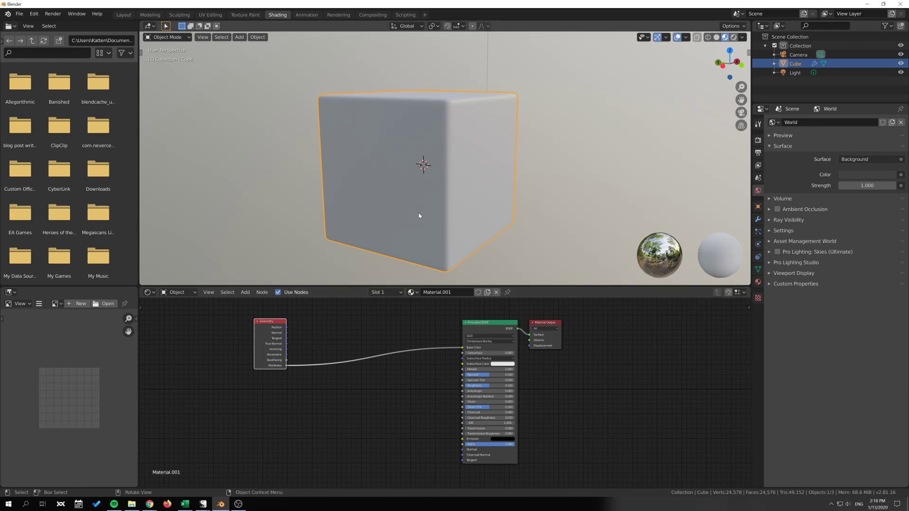
Switch the viewport to Rendered shading and orbit and zoom to inspect the pointiness-shaded cube
{"action": "left_click", "coordinate": [734, 37]}
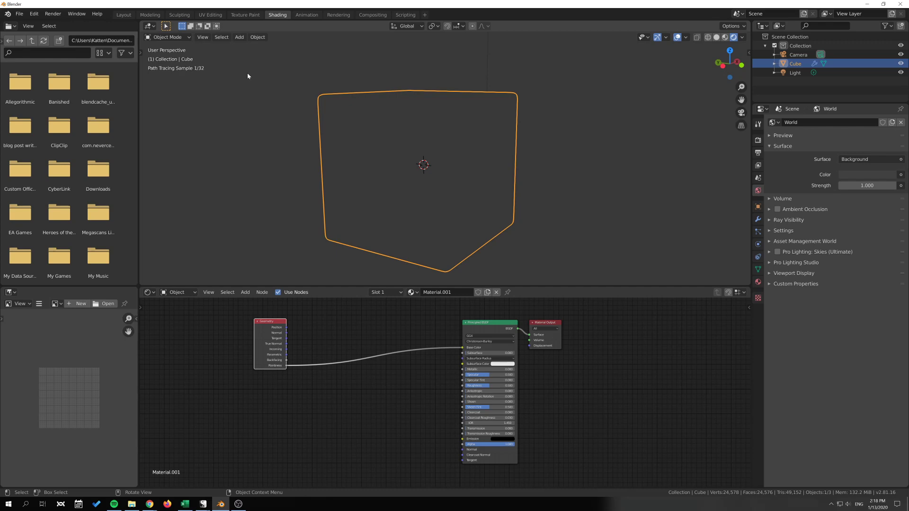
{"action": "middle_click_drag", "start_coordinate": [357, 111], "coordinate": [425, 136]}
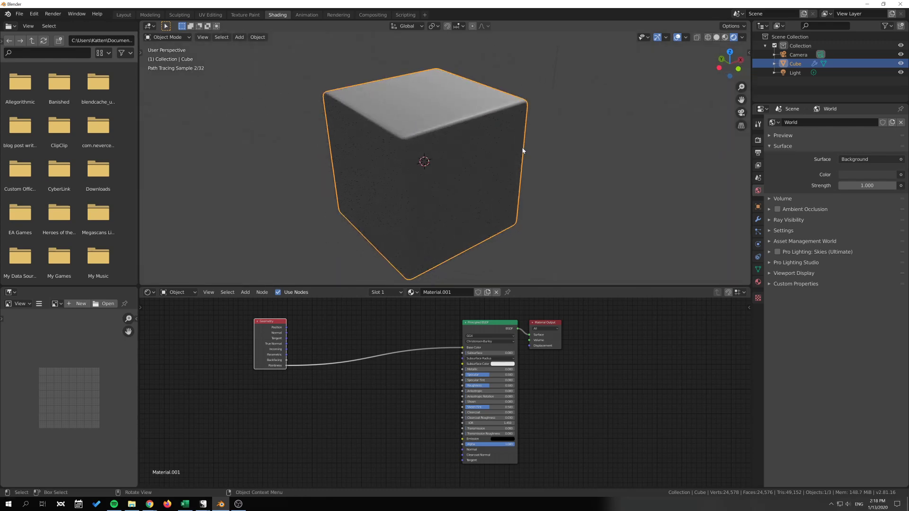
{"action": "middle_click_drag", "start_coordinate": [523, 151], "coordinate": [519, 145]}
{"action": "middle_click_drag", "start_coordinate": [489, 268], "coordinate": [471, 136]}
{"action": "scroll", "coordinate": [481, 182], "scroll_direction": "up", "scroll_amount": 3}
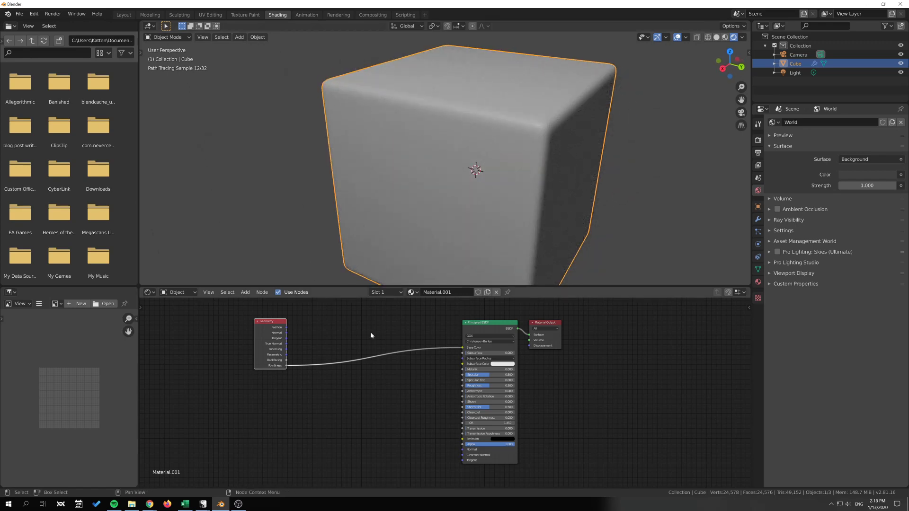
Insert a ColorRamp node between Pointiness and Base Color
{"action": "key", "text": "shift+a"}
{"action": "type", "text": "co"}
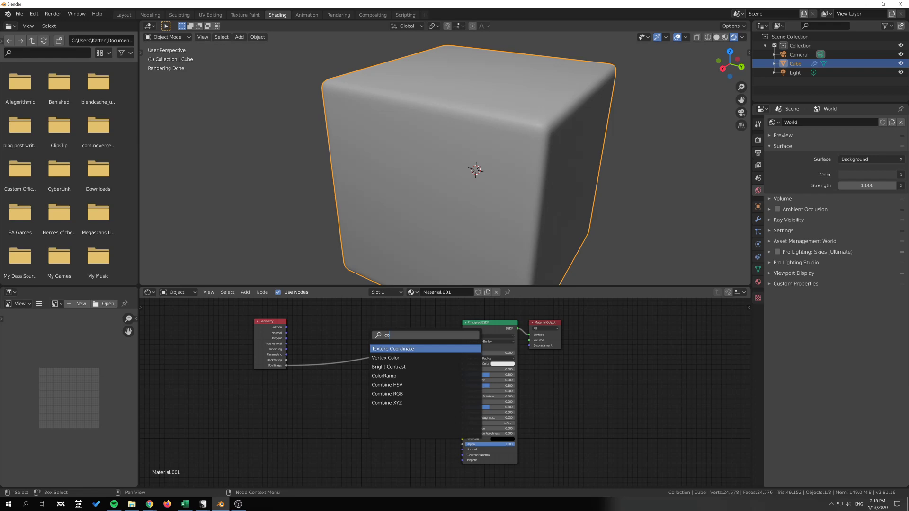
{"action": "type", "text": "l"}
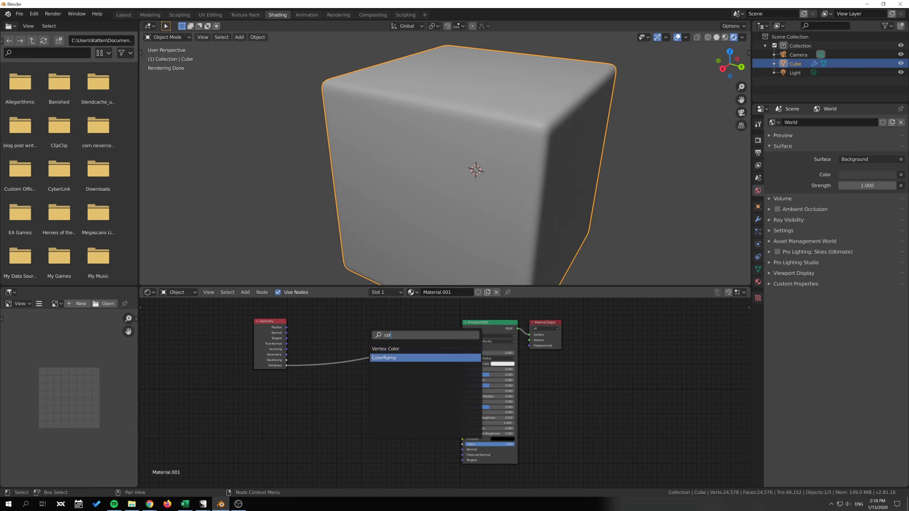
{"action": "left_click", "coordinate": [374, 358]}
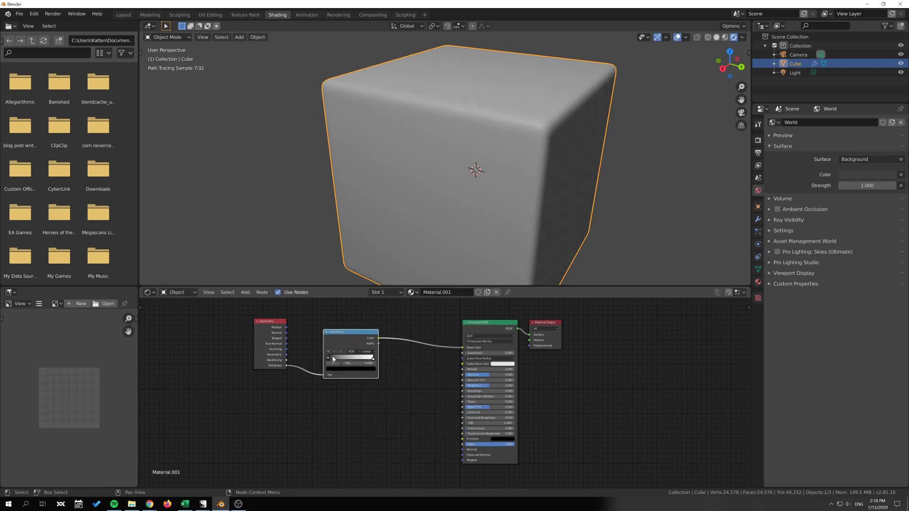
Drag the black stop right and set the white stop to about 0.531 so only edges glow white
{"action": "mouse_move", "coordinate": [328, 358]}
{"action": "left_mouse_down"}
{"action": "mouse_move", "coordinate": [366, 358]}
{"action": "mouse_move", "coordinate": [352, 361]}
{"action": "left_mouse_up"}
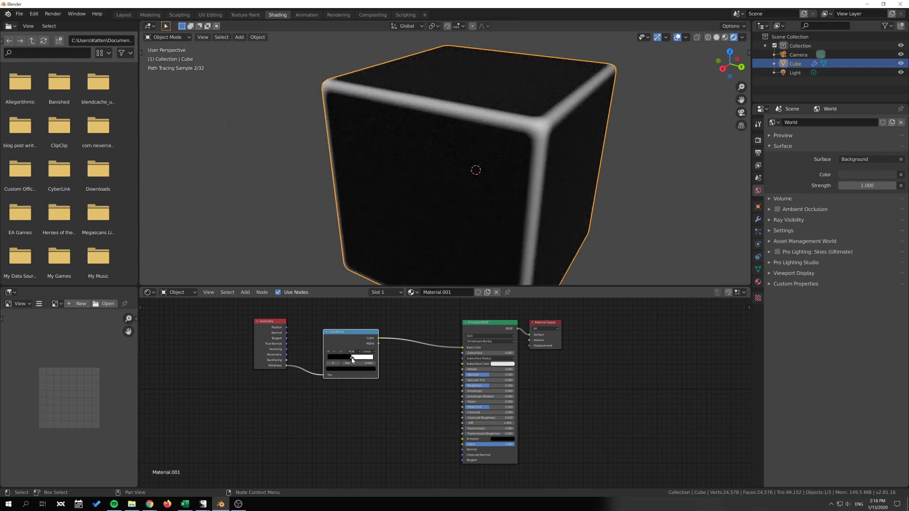
{"action": "left_click", "coordinate": [354, 360]}
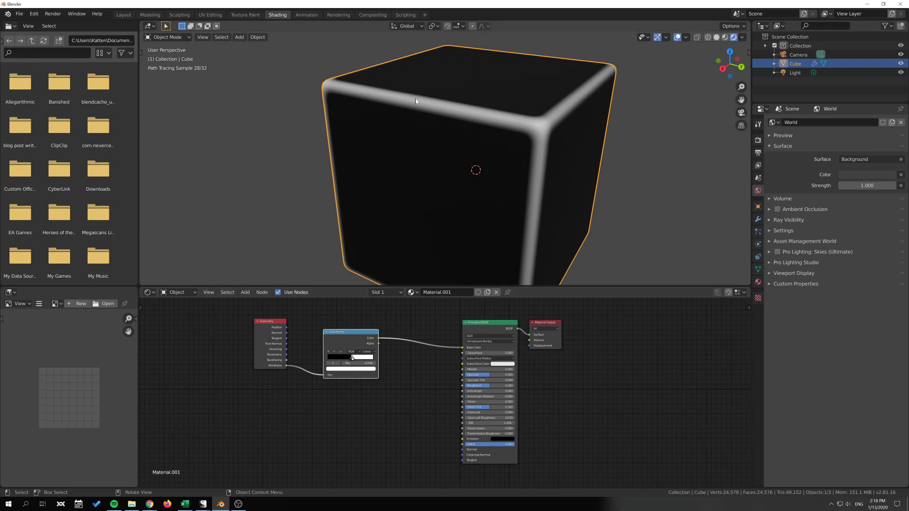
{"action": "mouse_move", "coordinate": [487, 98]}
{"action": "middle_mouse_down"}
{"action": "mouse_move", "coordinate": [463, 100]}
{"action": "mouse_move", "coordinate": [446, 121]}
{"action": "mouse_move", "coordinate": [497, 99]}
{"action": "mouse_move", "coordinate": [552, 111]}
{"action": "mouse_move", "coordinate": [512, 140]}
{"action": "mouse_move", "coordinate": [524, 120]}
{"action": "mouse_move", "coordinate": [562, 122]}
{"action": "middle_mouse_up"}
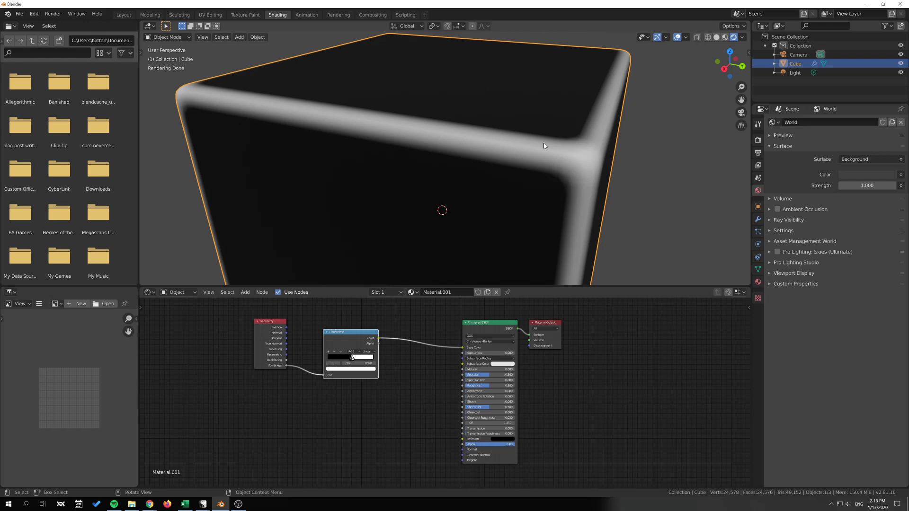
{"action": "scroll", "coordinate": [395, 359], "scroll_direction": "up", "scroll_amount": 2}
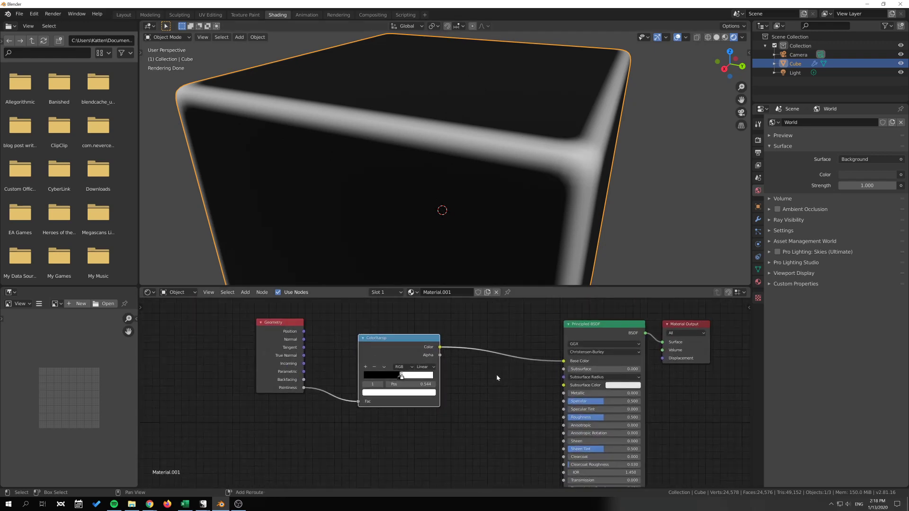
{"action": "left_click_drag", "start_coordinate": [402, 376], "coordinate": [401, 377]}
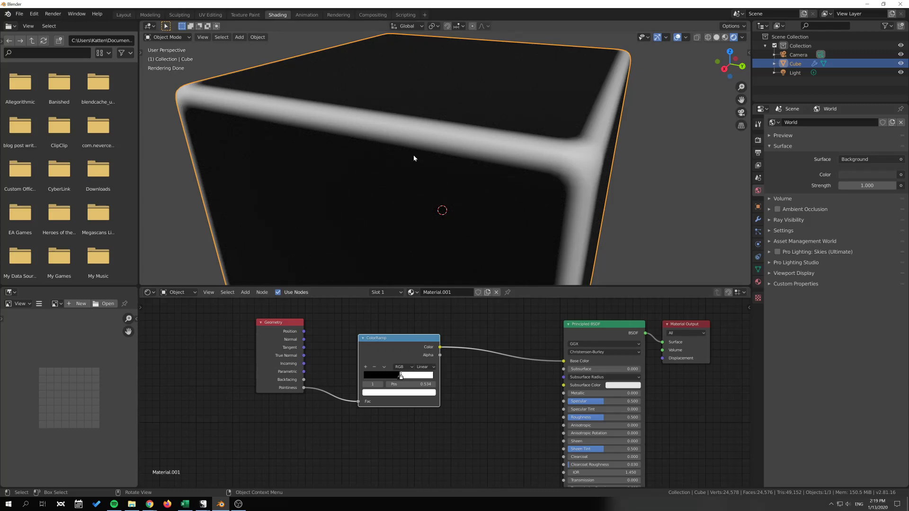
{"action": "scroll", "coordinate": [485, 158], "scroll_direction": "down", "scroll_amount": 3}
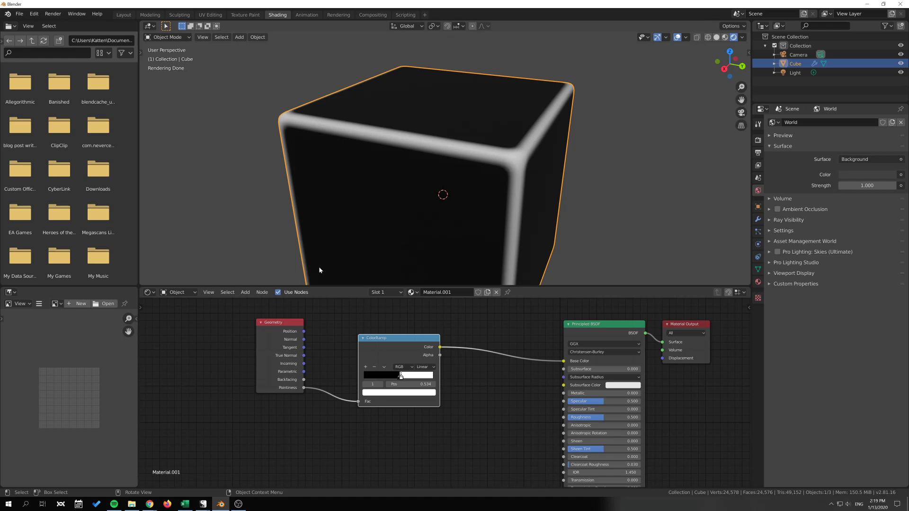
{"action": "left_click_drag", "start_coordinate": [279, 322], "coordinate": [239, 320]}
{"action": "left_click_drag", "start_coordinate": [398, 338], "coordinate": [333, 326]}
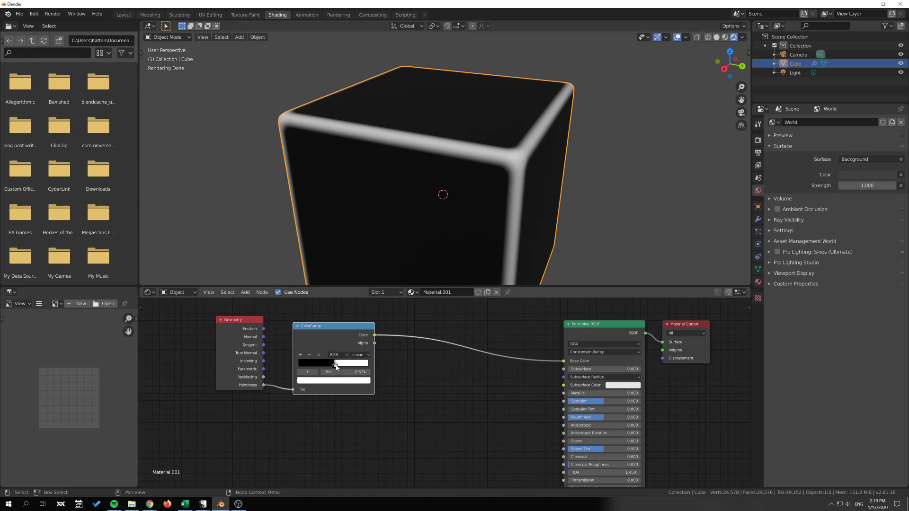
{"action": "left_click_drag", "start_coordinate": [337, 367], "coordinate": [336, 367]}
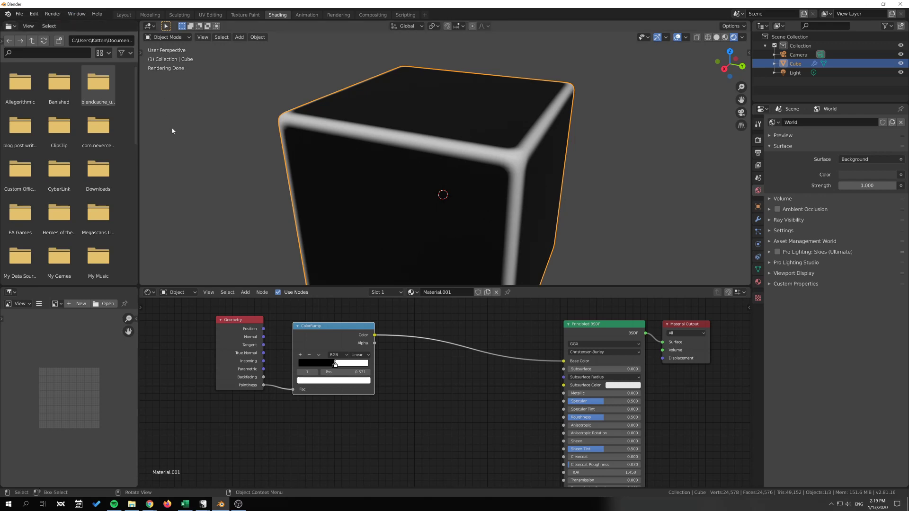
{"action": "left_click", "coordinate": [53, 14]}
{"action": "mouse_move", "coordinate": [37, 14]}
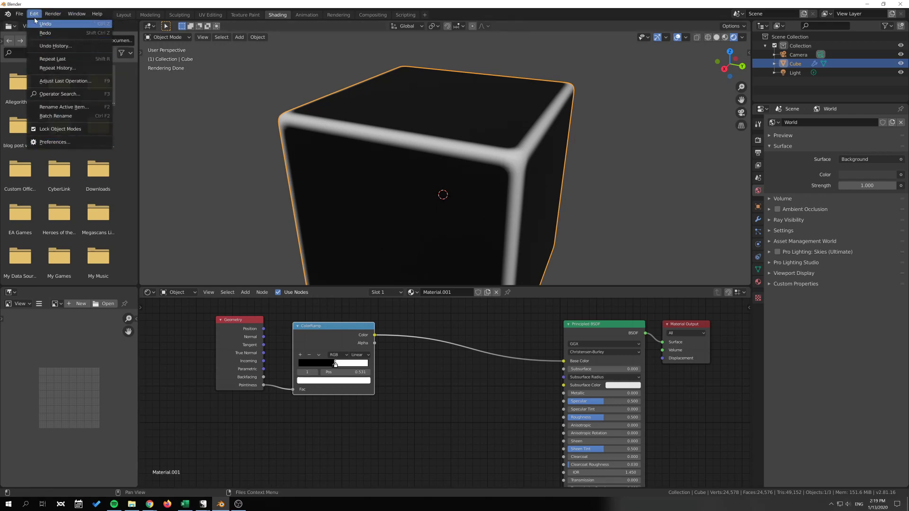
{"action": "left_click", "coordinate": [55, 142]}
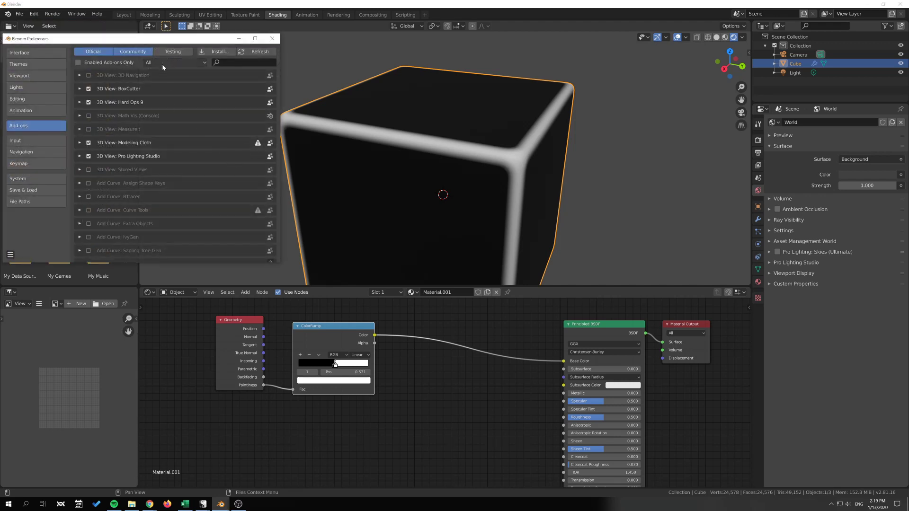
{"action": "left_click_drag", "start_coordinate": [226, 38], "coordinate": [373, 84]}
{"action": "left_click", "coordinate": [393, 98]}
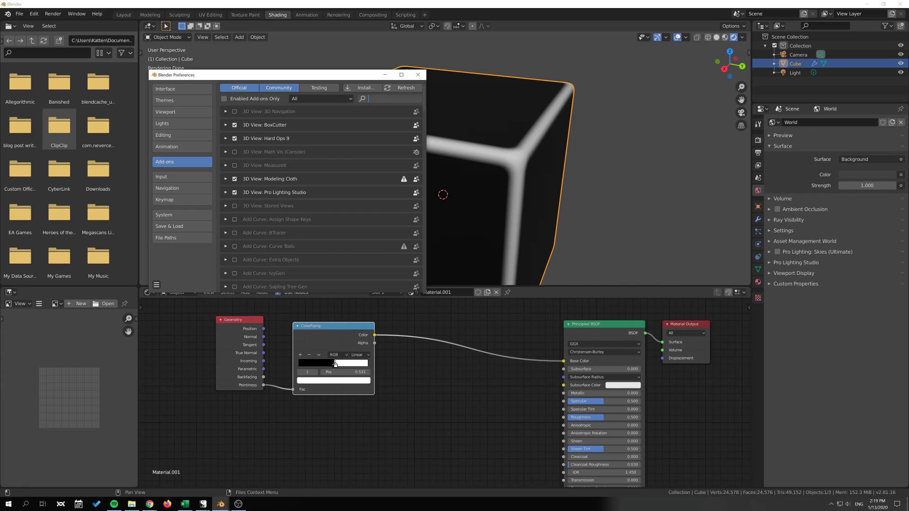
{"action": "type", "text": "wrang"}
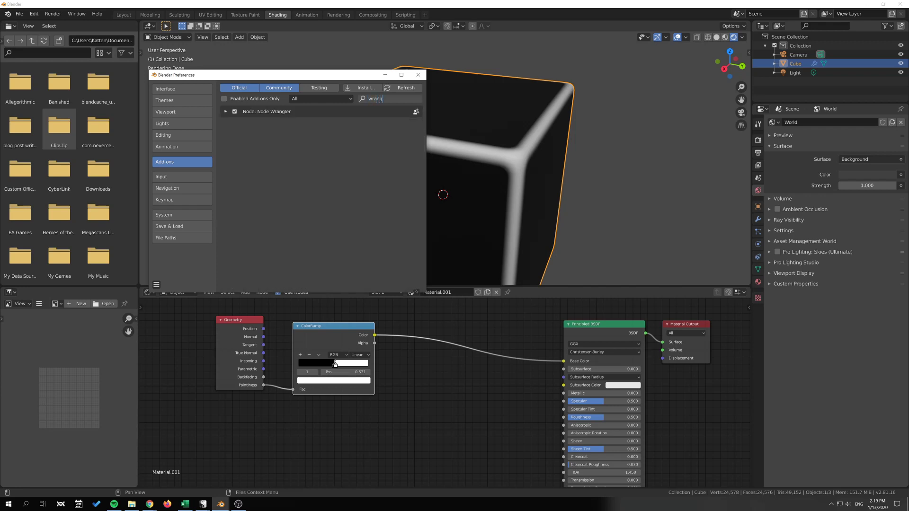
{"action": "key", "text": "Return"}
{"action": "left_click", "coordinate": [225, 111]}
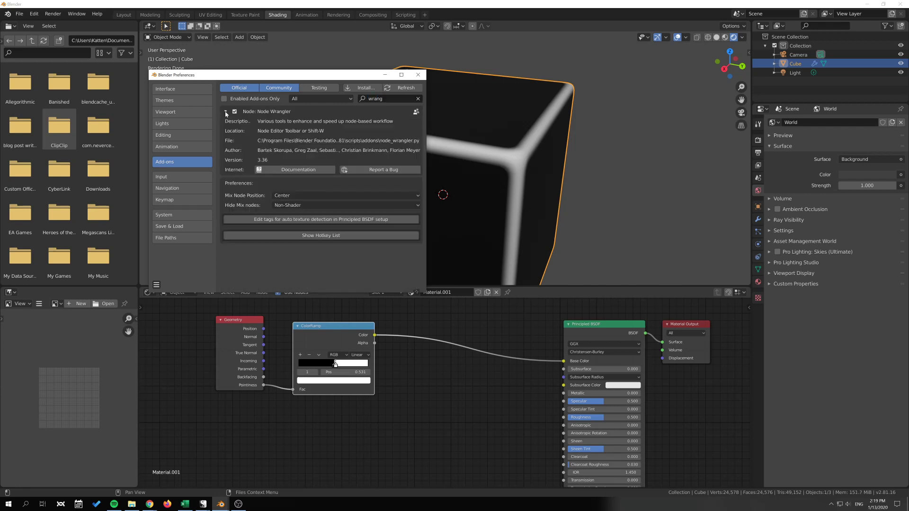
{"action": "left_click", "coordinate": [226, 113]}
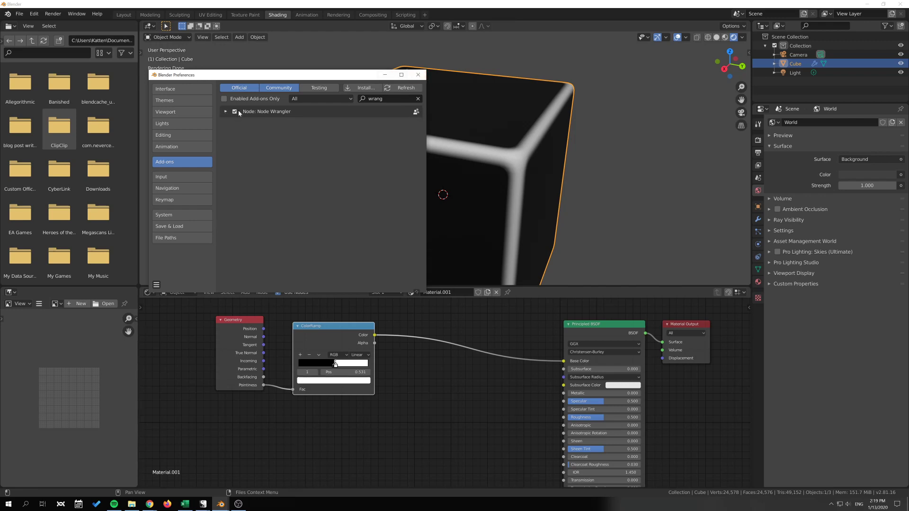
{"action": "left_click", "coordinate": [419, 76]}
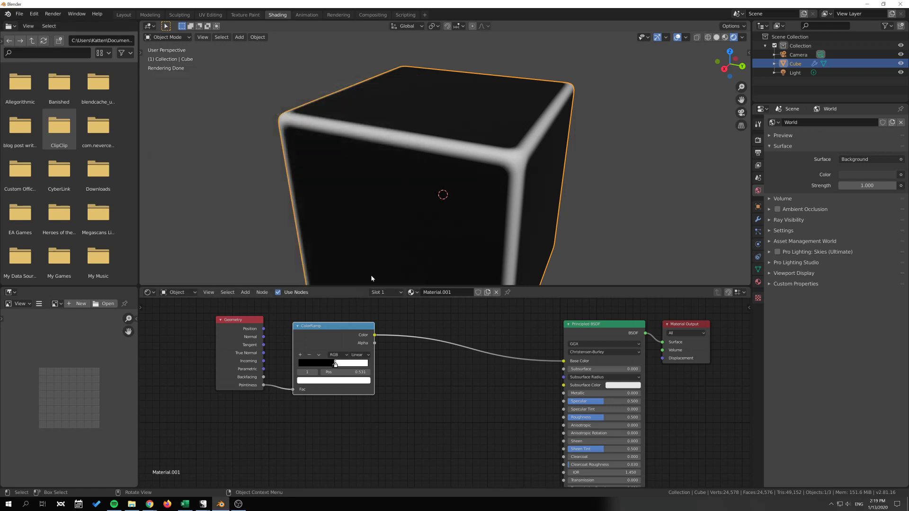
Ctrl+Shift-click the ColorRamp to create a Viewer node between the ramp and Material Output
{"action": "left_click", "coordinate": [331, 334], "text": "ctrl+shift"}
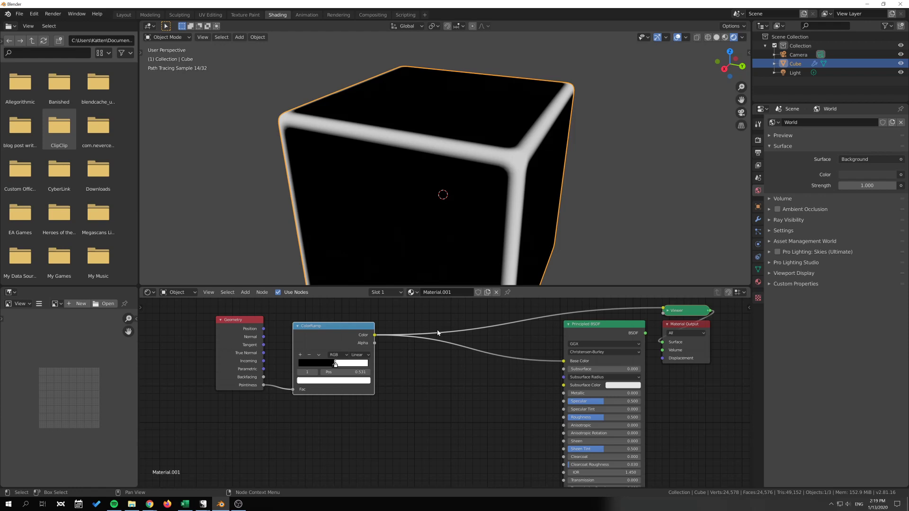
{"action": "left_click_drag", "start_coordinate": [613, 327], "coordinate": [558, 375]}
{"action": "left_click_drag", "start_coordinate": [690, 311], "coordinate": [594, 320]}
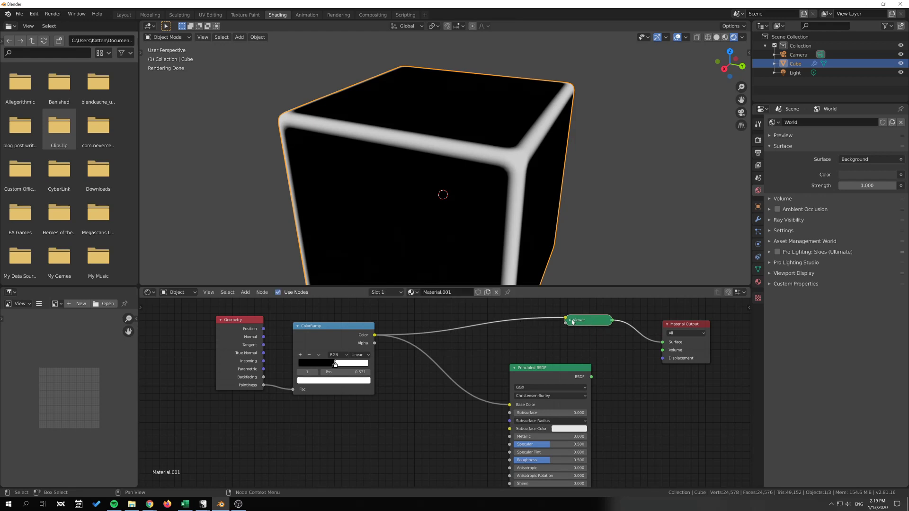
{"action": "left_click", "coordinate": [571, 320]}
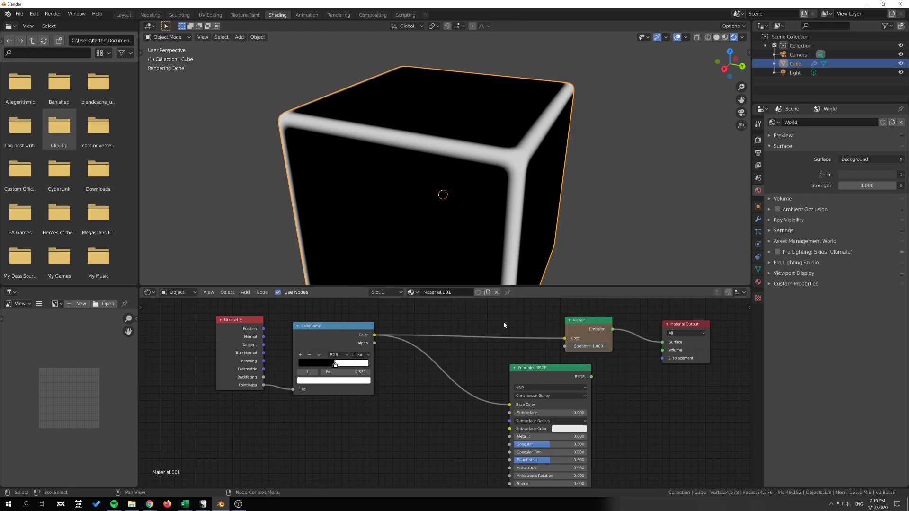
Add an Emission node, then delete it, keeping the ramp wired to the Viewer
{"action": "key", "text": "shift+a"}
{"action": "type", "text": "emission"}
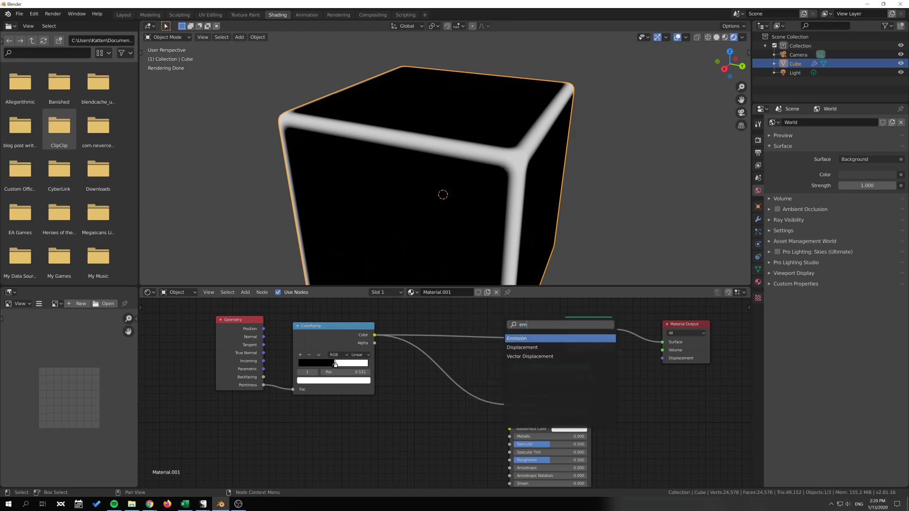
{"action": "key", "text": "Return"}
{"action": "left_click", "coordinate": [613, 377]}
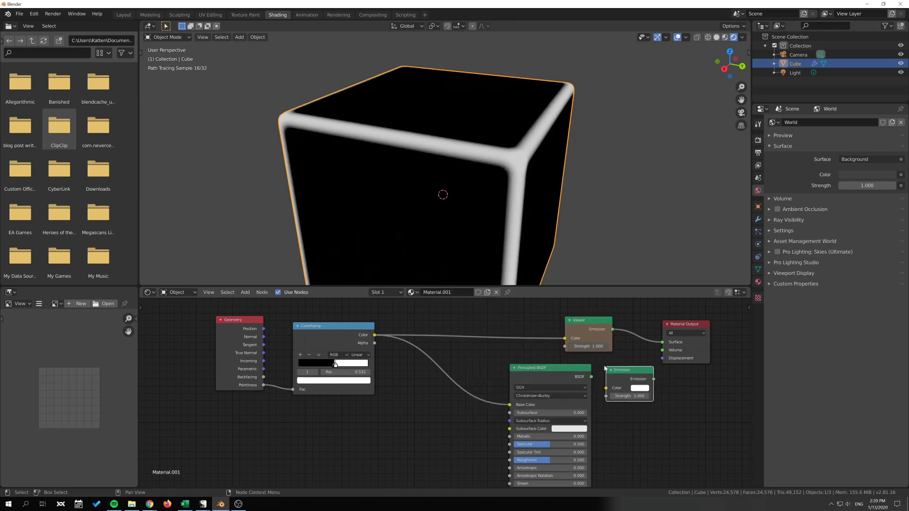
{"action": "left_click_drag", "start_coordinate": [566, 338], "coordinate": [663, 342]}
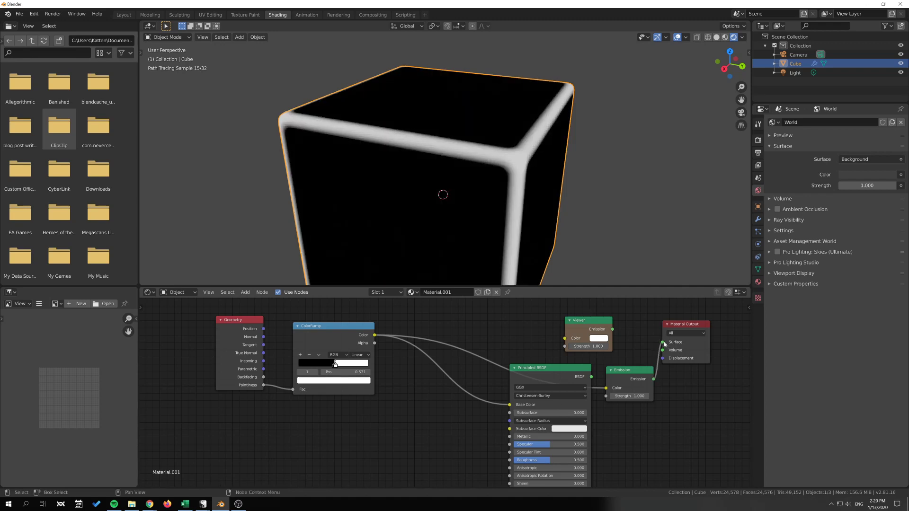
{"action": "left_click_drag", "start_coordinate": [606, 389], "coordinate": [565, 338]}
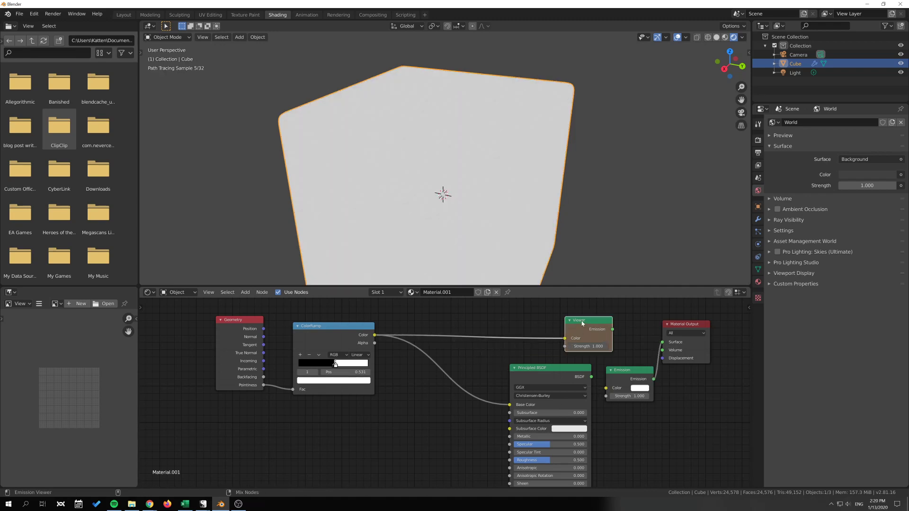
{"action": "left_click", "coordinate": [334, 331], "text": "ctrl+shift"}
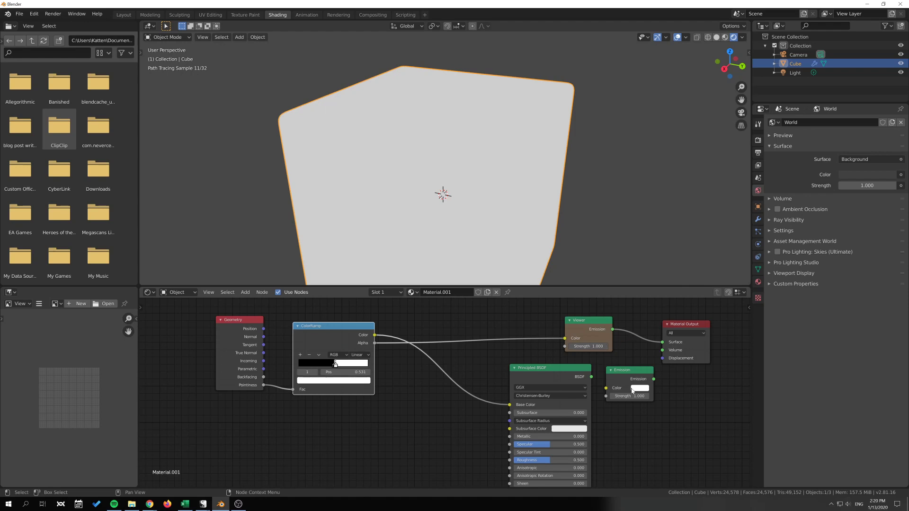
{"action": "left_click", "coordinate": [606, 372]}
{"action": "key", "text": "x"}
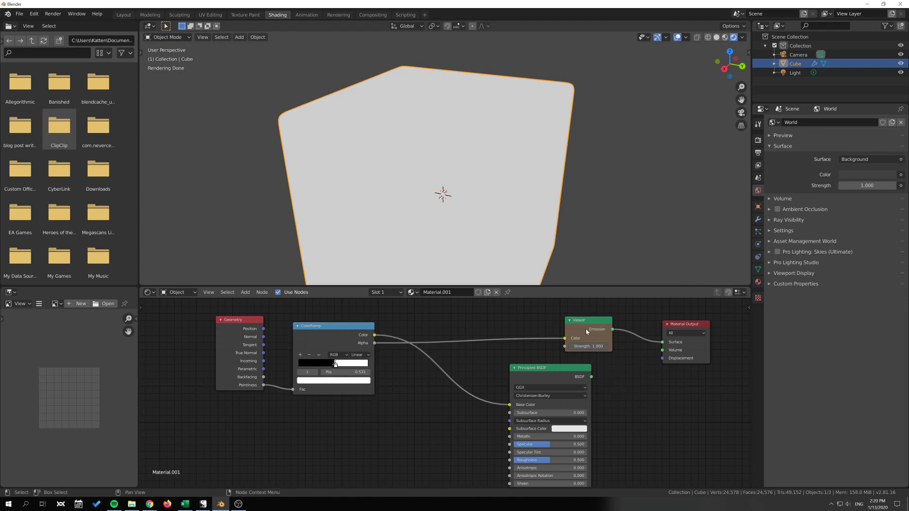
Rearrange the Viewer and ColorRamp nodes and relink the Viewer to the ramp's Color output
{"action": "left_click_drag", "start_coordinate": [581, 336], "coordinate": [607, 331]}
{"action": "left_click_drag", "start_coordinate": [336, 348], "coordinate": [351, 348]}
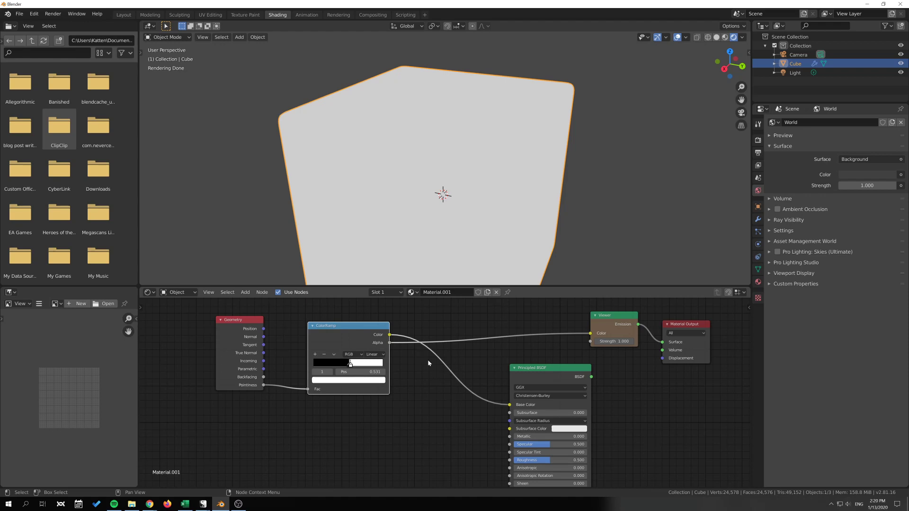
{"action": "left_click", "coordinate": [356, 339], "text": "ctrl+shift"}
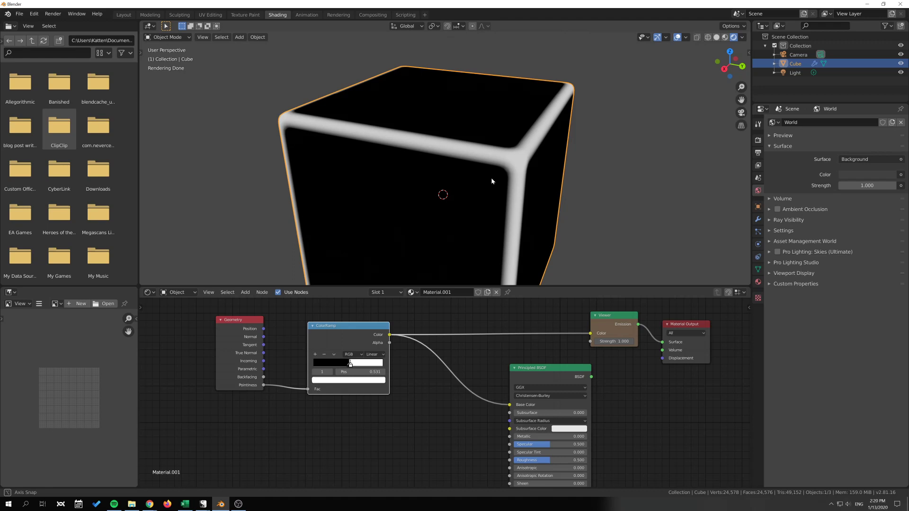
{"action": "middle_click_drag", "start_coordinate": [491, 178], "coordinate": [507, 180]}
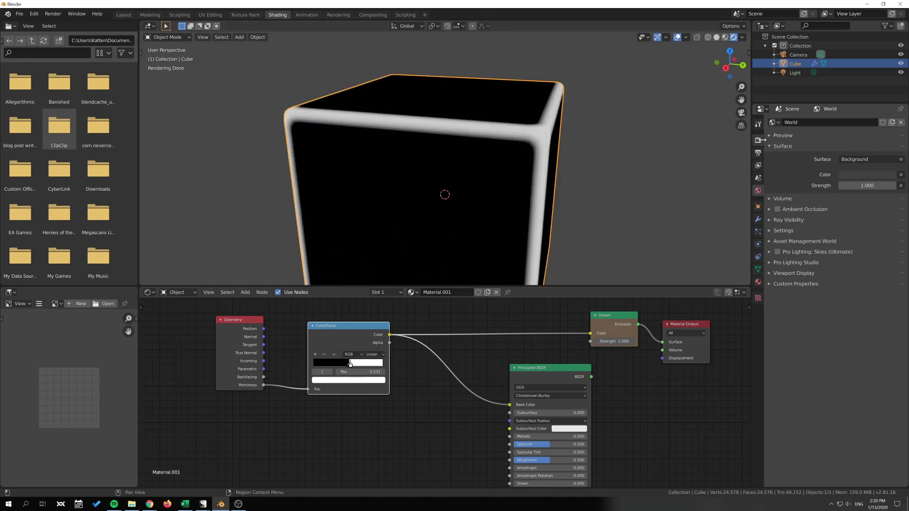
{"action": "middle_click_drag", "start_coordinate": [737, 152], "coordinate": [555, 189]}
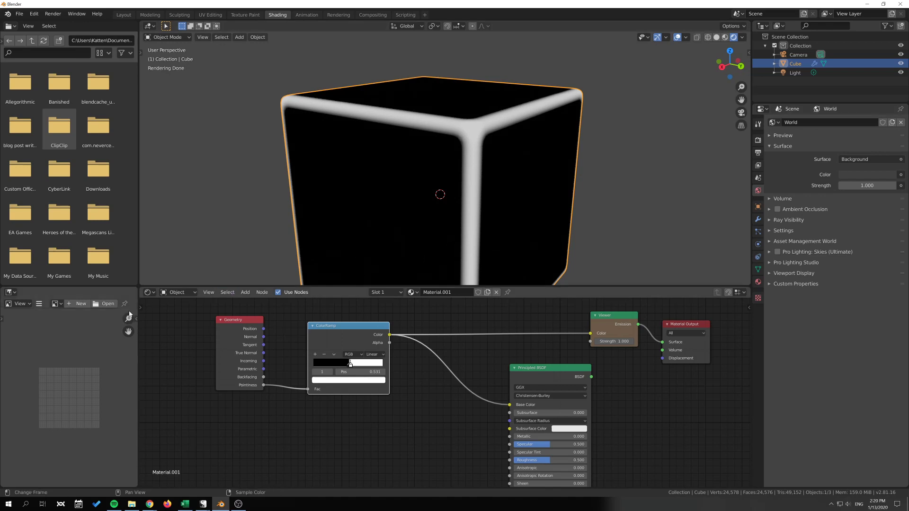
Select all of the cube's vertices in Edit Mode and turn the lower-left area into a widened Image Editor
{"action": "key", "text": "Tab"}
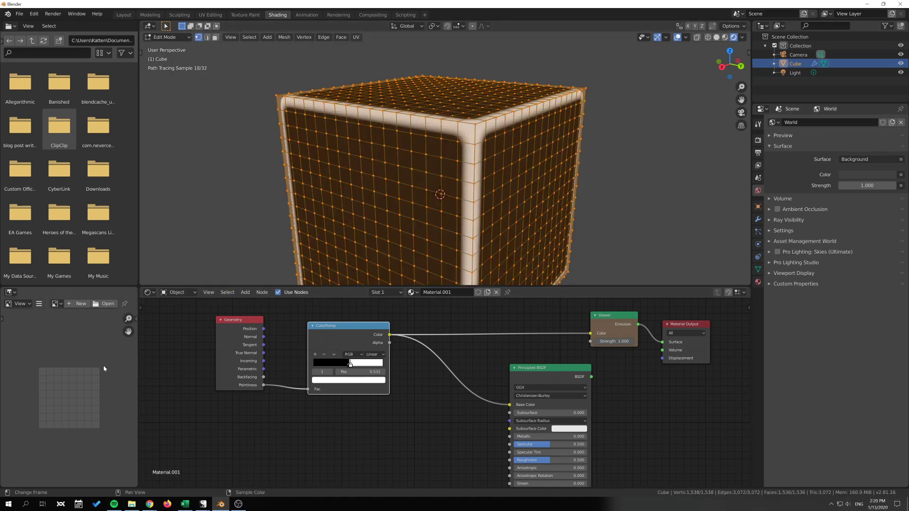
{"action": "key", "text": "alt+a"}
{"action": "key", "text": "a"}
{"action": "left_click", "coordinate": [9, 293]}
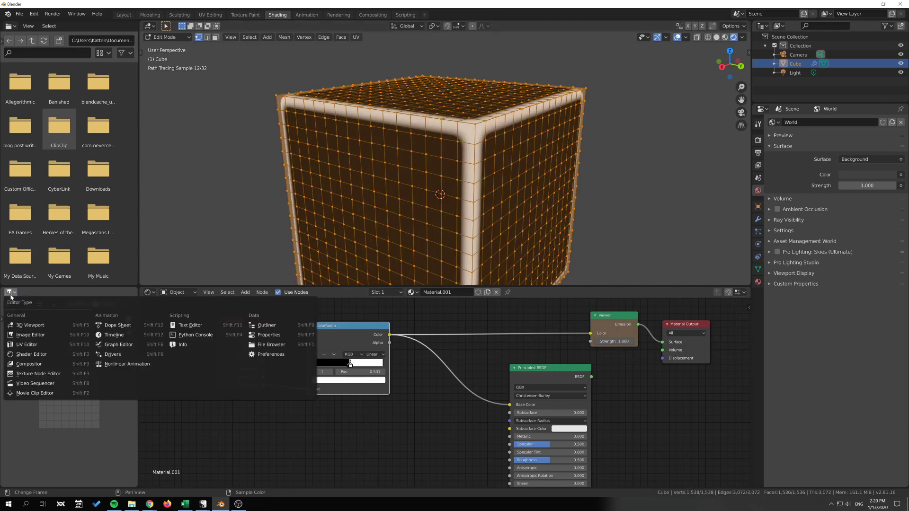
{"action": "left_click", "coordinate": [30, 335]}
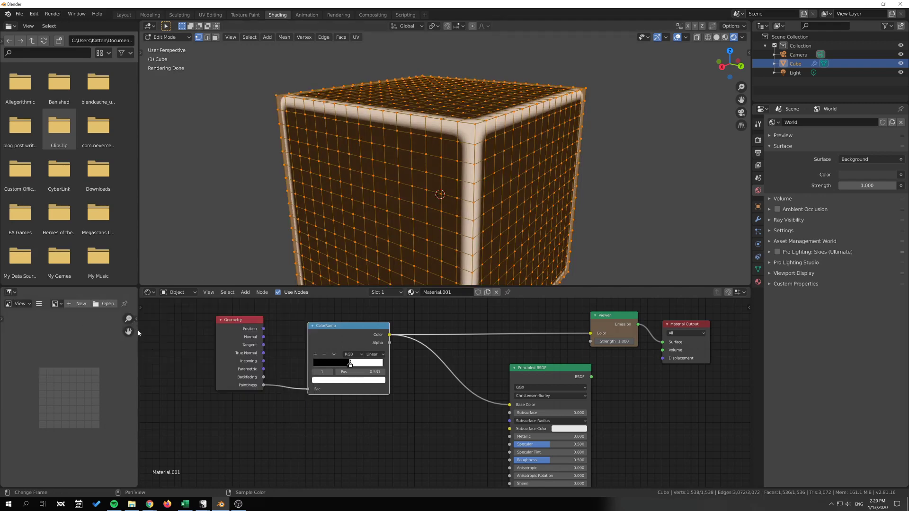
{"action": "left_click_drag", "start_coordinate": [138, 330], "coordinate": [216, 330]}
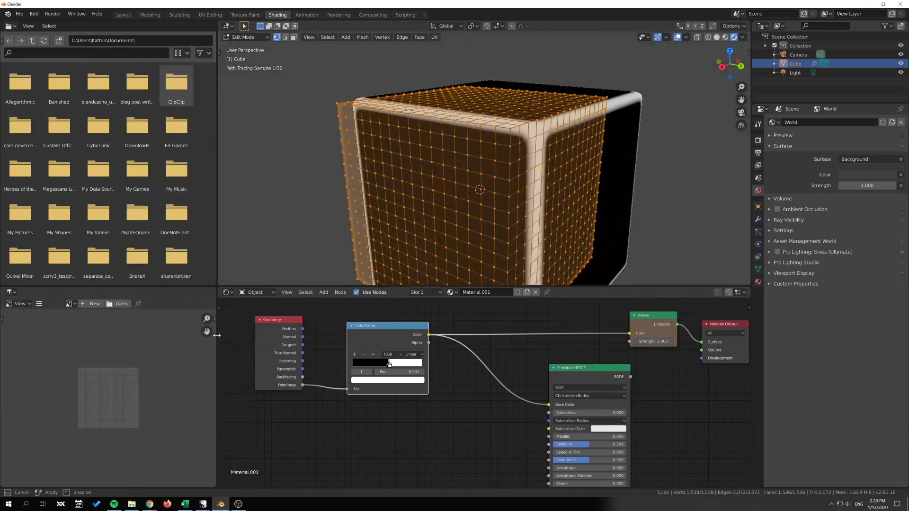
Switch that area to the UV Editor and frame the cube's cross UV layout with Home
{"action": "left_click", "coordinate": [13, 293]}
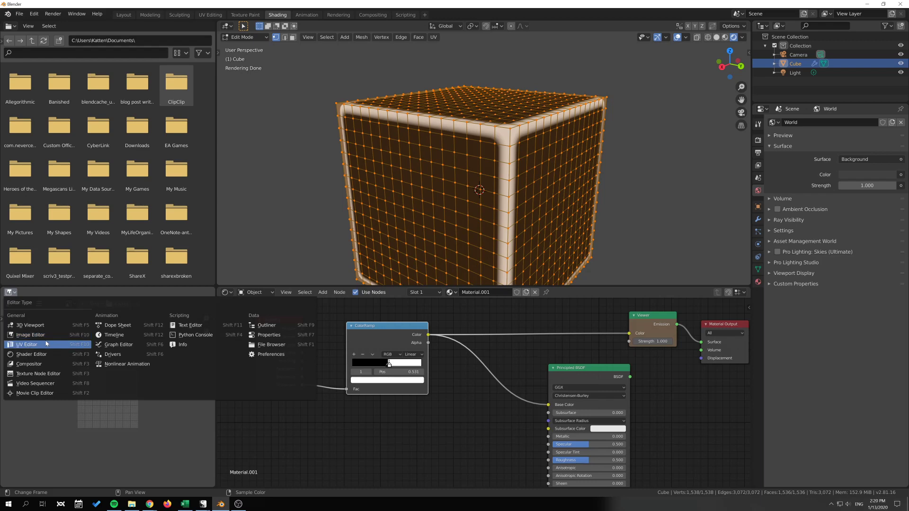
{"action": "left_click", "coordinate": [46, 343]}
{"action": "scroll", "coordinate": [119, 410], "scroll_direction": "up", "scroll_amount": 6}
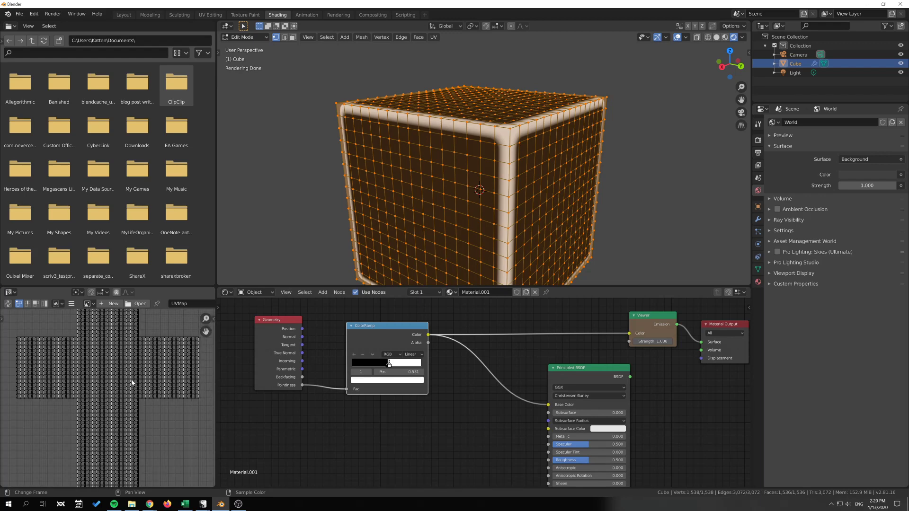
{"action": "key", "text": "Home"}
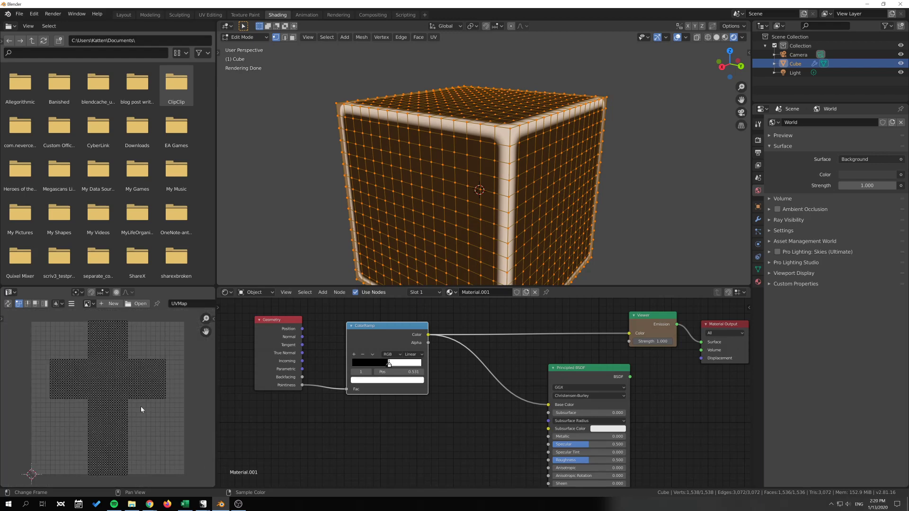
{"action": "scroll", "coordinate": [133, 407], "scroll_direction": "up", "scroll_amount": 2}
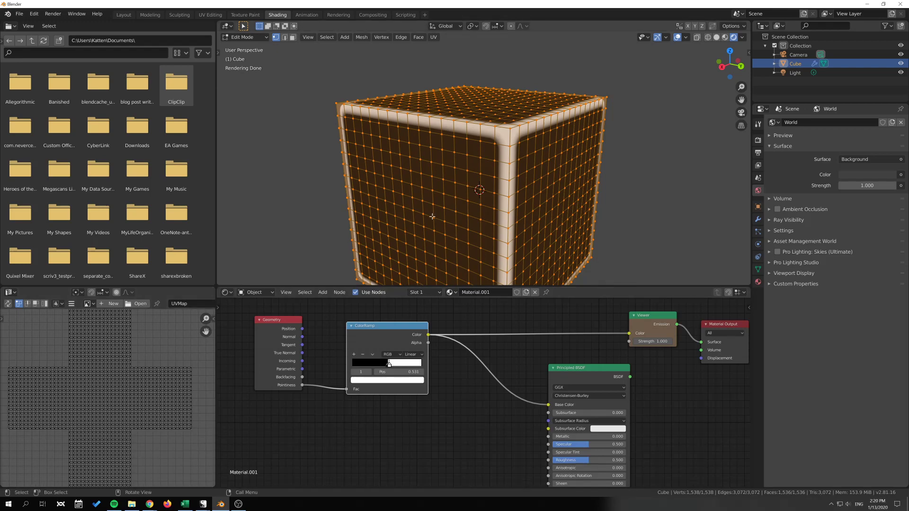
{"action": "scroll", "coordinate": [126, 394], "scroll_direction": "down", "scroll_amount": 1}
{"action": "scroll", "coordinate": [142, 381], "scroll_direction": "down", "scroll_amount": 1}
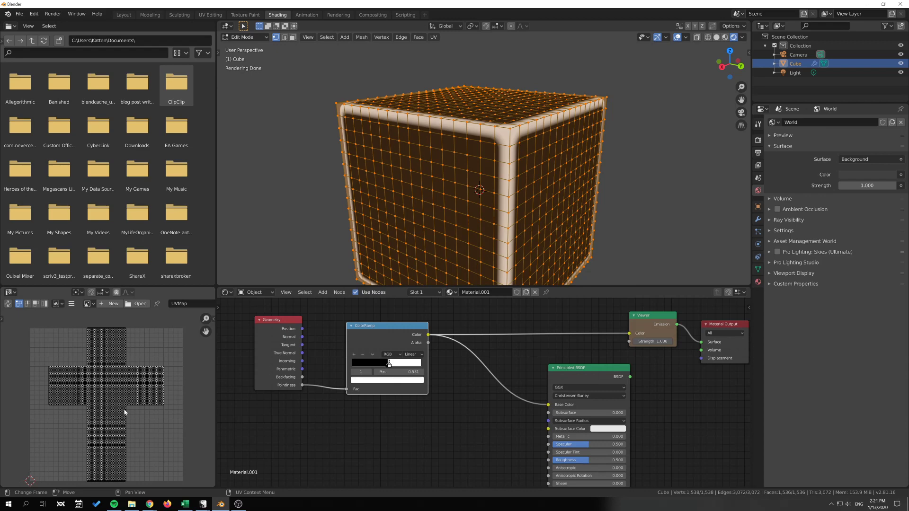
Create a 2048 × 2048 image named pointinessbake with Alpha unchecked
{"action": "left_click", "coordinate": [109, 305]}
{"action": "left_click", "coordinate": [127, 307]}
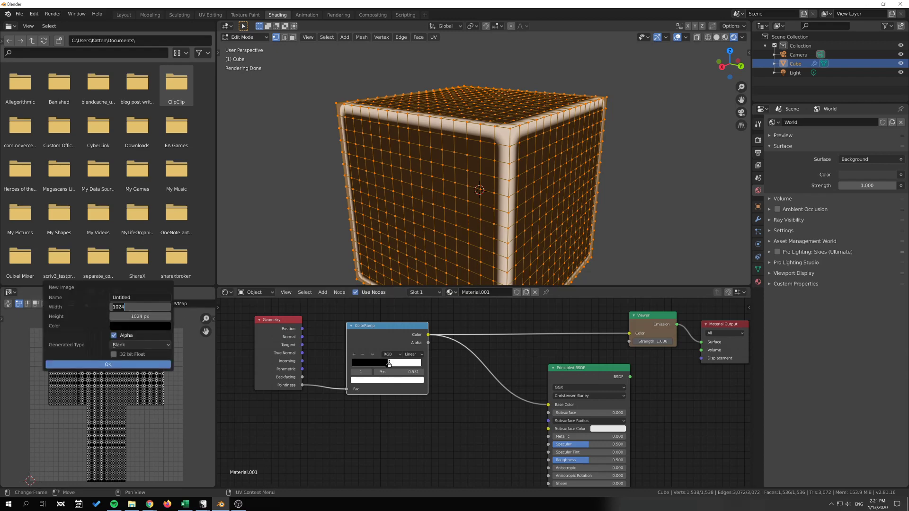
{"action": "type", "text": "2048"}
{"action": "key", "text": "Tab"}
{"action": "type", "text": "2048"}
{"action": "key", "text": "Return"}
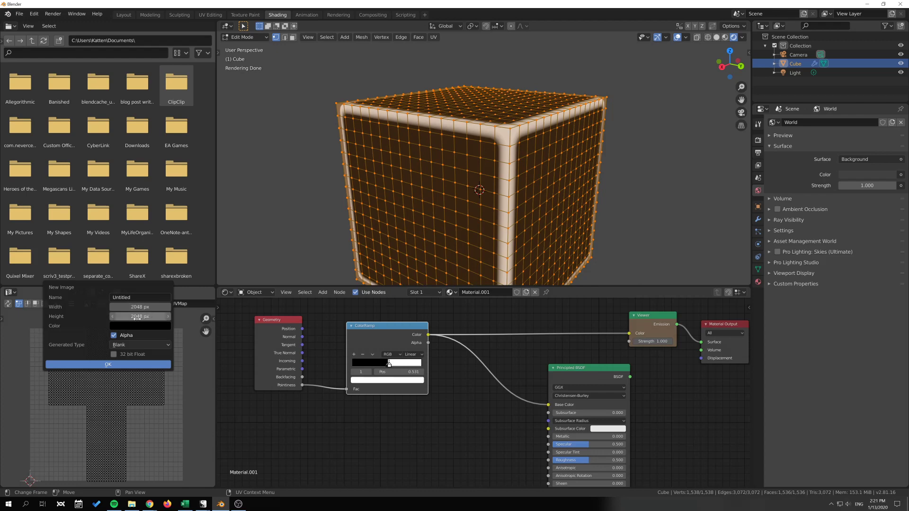
{"action": "left_click", "coordinate": [151, 296]}
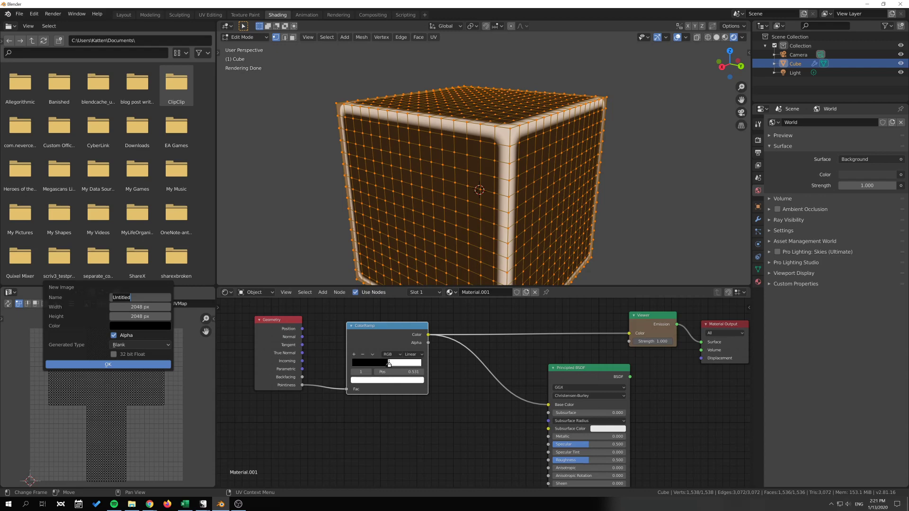
{"action": "type", "text": "poi"}
{"action": "type", "text": "ntinessbask"}
{"action": "type", "text": "ake"}
{"action": "key", "text": "Return"}
{"action": "left_click", "coordinate": [114, 336]}
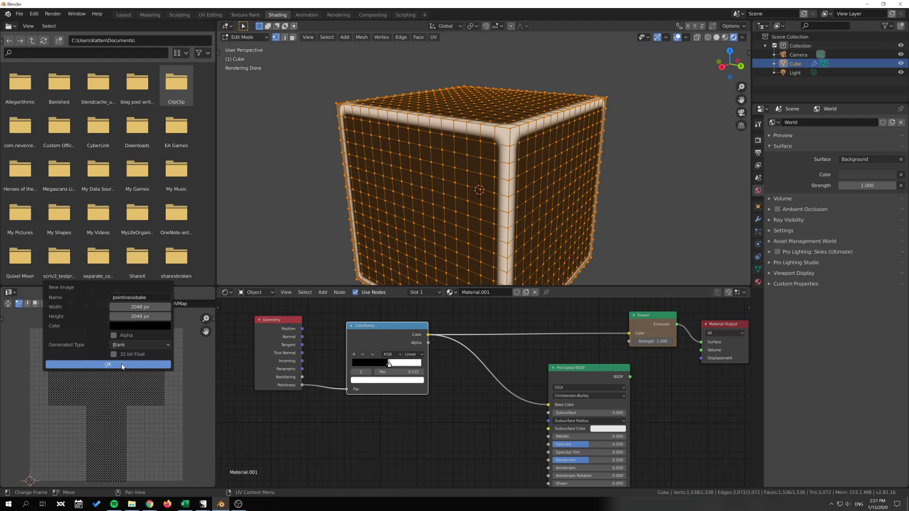
{"action": "left_click", "coordinate": [122, 365]}
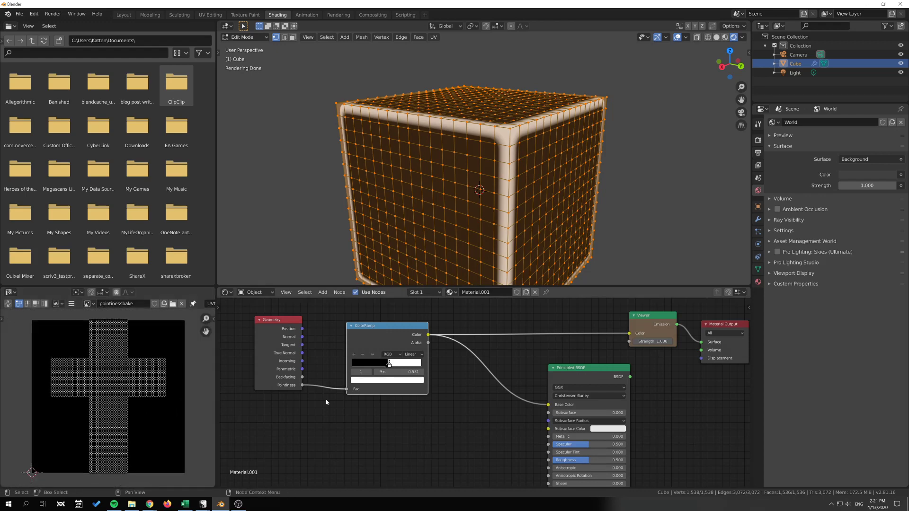
Add an Image Texture node below the ColorRamp
{"action": "scroll", "coordinate": [407, 416], "scroll_direction": "down", "scroll_amount": 4}
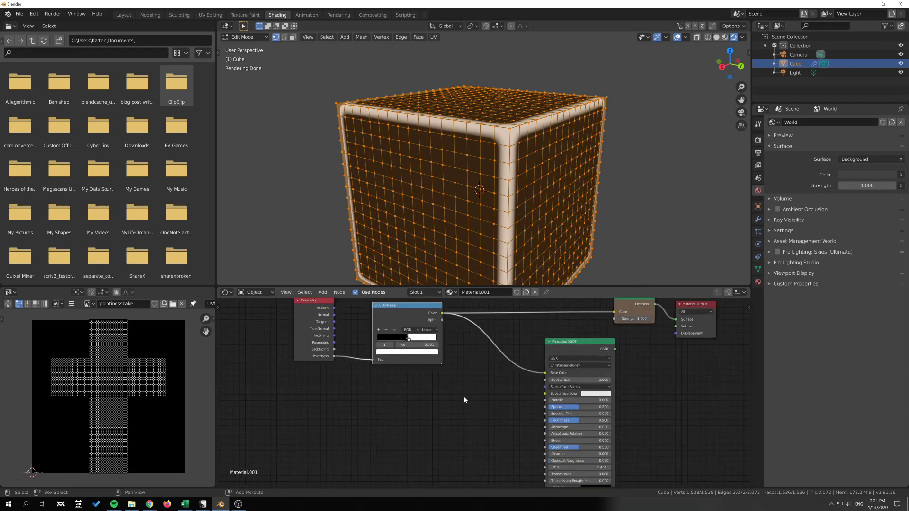
{"action": "key", "text": "shift+a"}
{"action": "left_click", "coordinate": [502, 382]}
{"action": "type", "text": "image"}
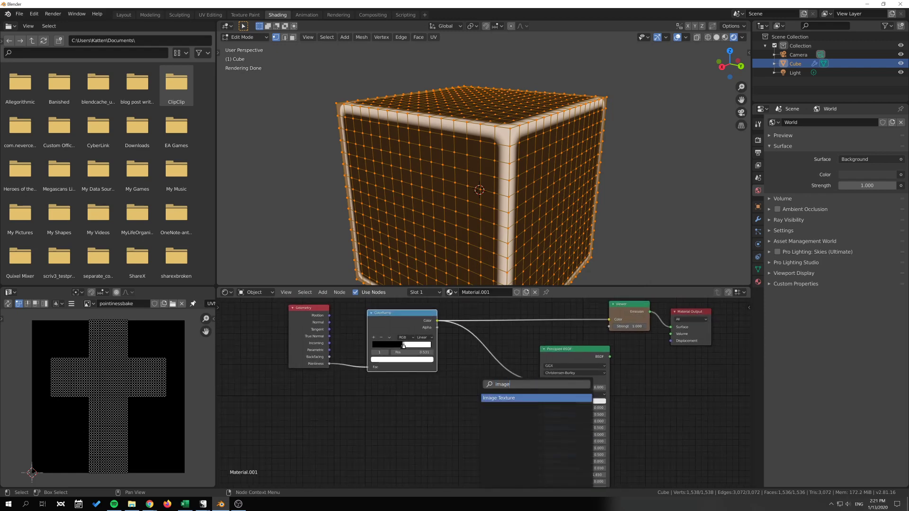
{"action": "key", "text": "Return"}
{"action": "left_click", "coordinate": [375, 433]}
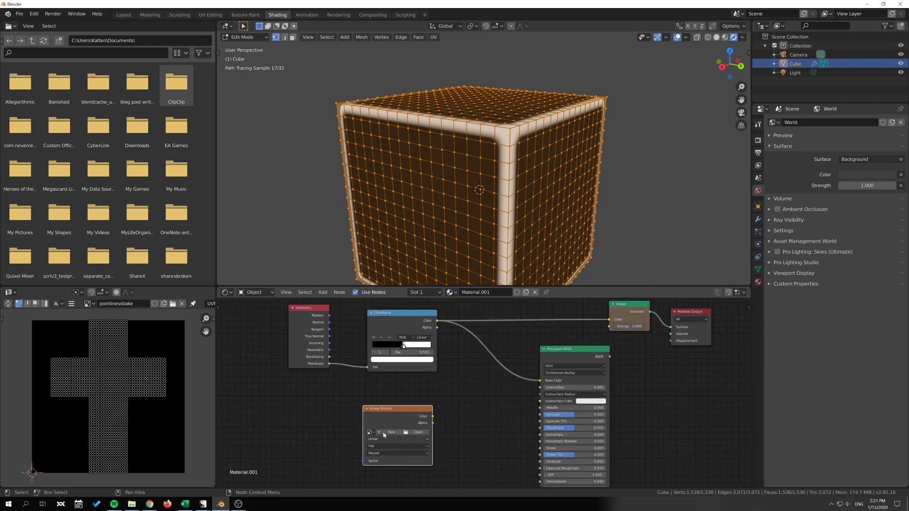
{"action": "left_click_drag", "start_coordinate": [381, 424], "coordinate": [392, 410]}
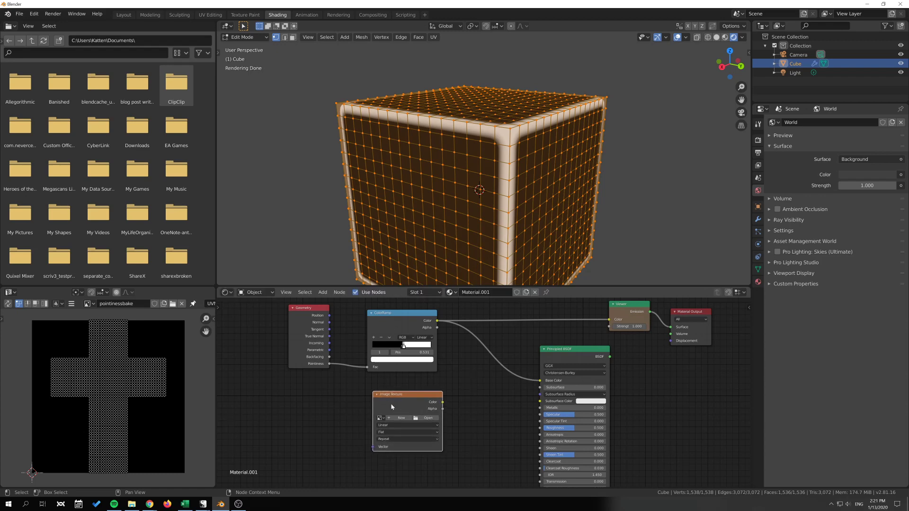
{"action": "left_click", "coordinate": [364, 447]}
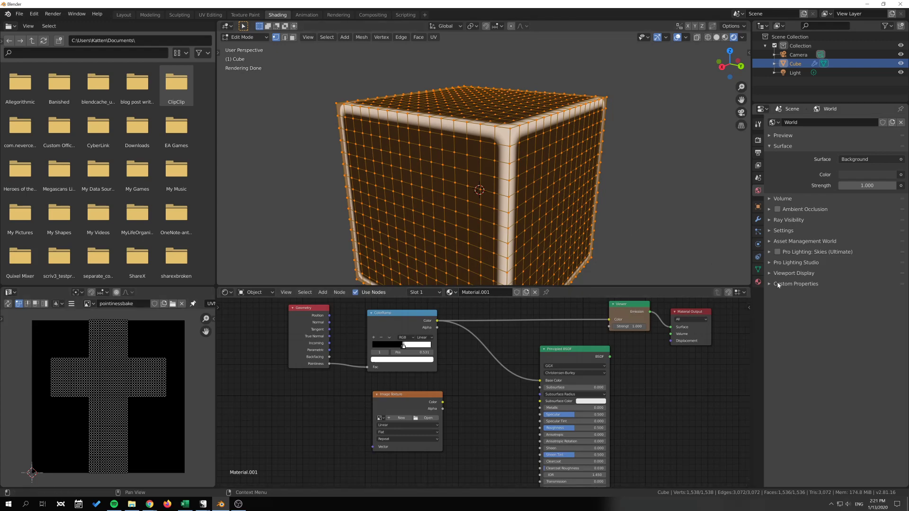
Enable the cube's UVMap in the Object Data properties
{"action": "left_click", "coordinate": [758, 270]}
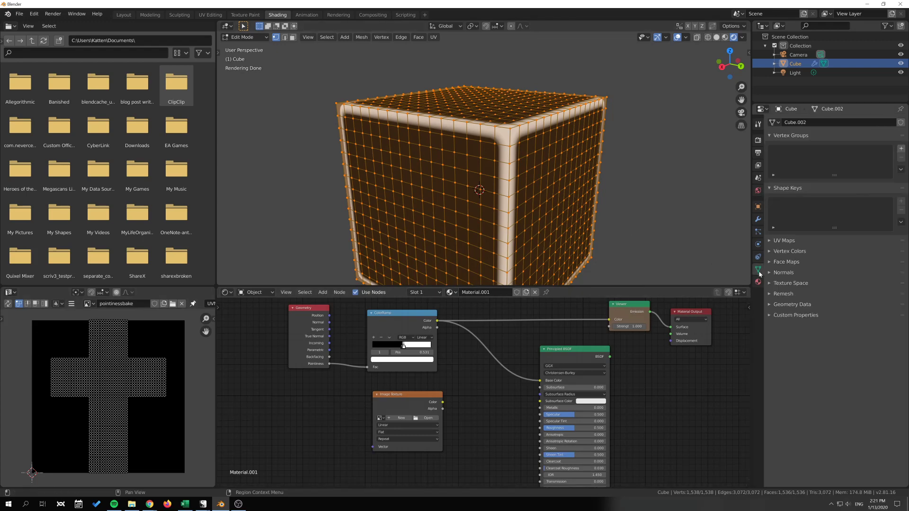
{"action": "left_click", "coordinate": [774, 241]}
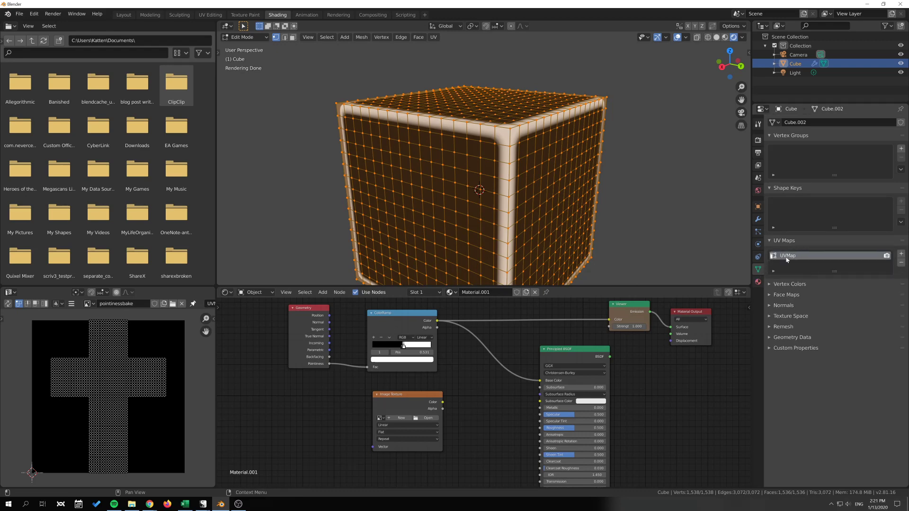
{"action": "left_click", "coordinate": [784, 256]}
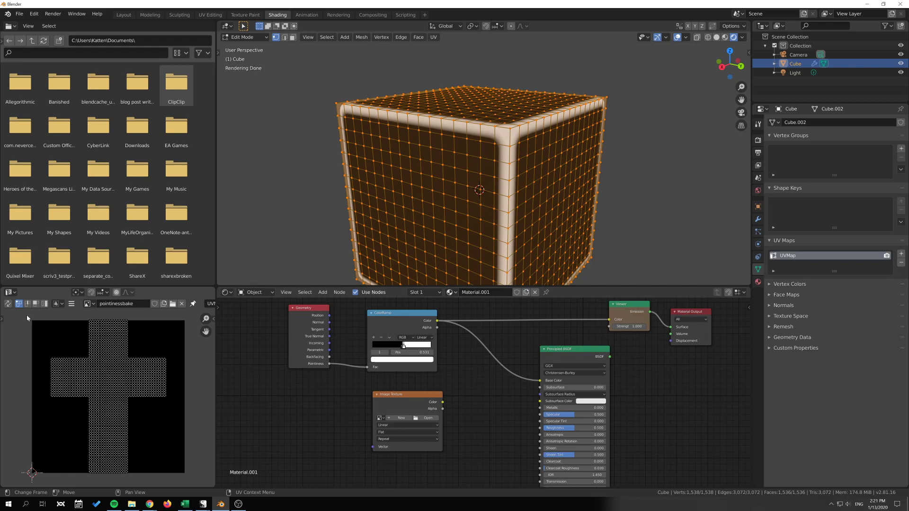
{"action": "left_click_drag", "start_coordinate": [26, 319], "coordinate": [196, 489]}
{"action": "left_click", "coordinate": [201, 459]}
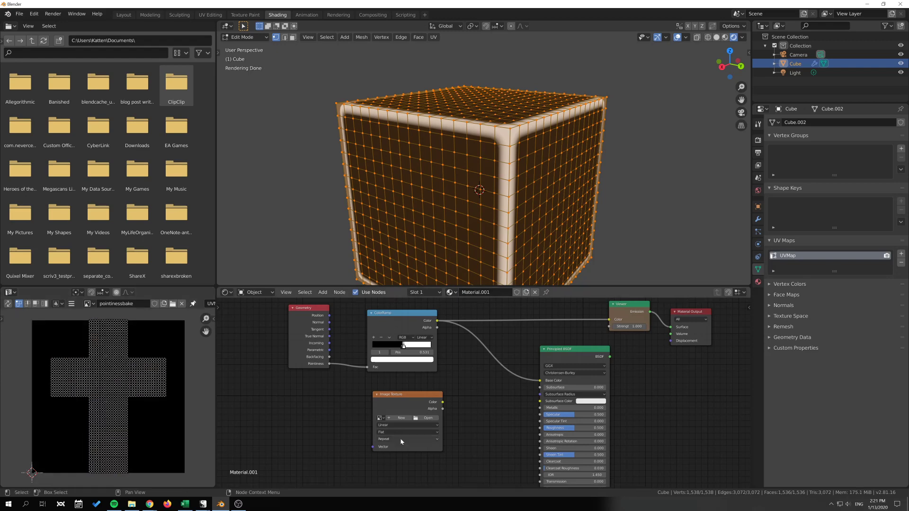
Assign the pointinessbake image to the Image Texture node and return to Object Mode
{"action": "left_click_drag", "start_coordinate": [388, 395], "coordinate": [380, 386]}
{"action": "left_click", "coordinate": [372, 411]}
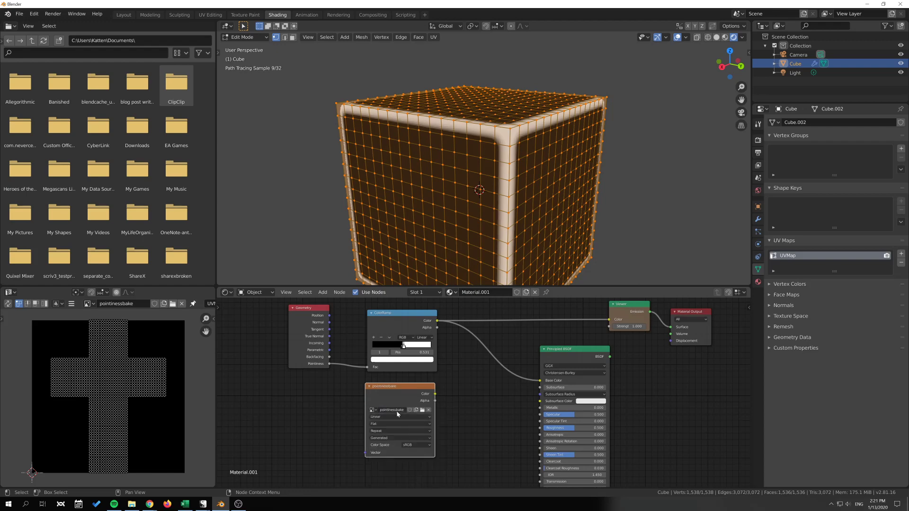
{"action": "left_click", "coordinate": [392, 420]}
{"action": "left_click_drag", "start_coordinate": [395, 391], "coordinate": [414, 406]}
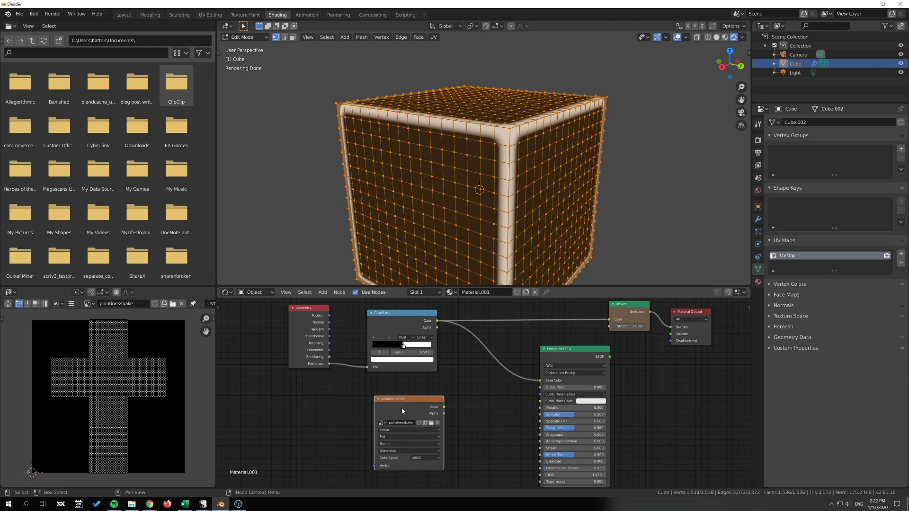
{"action": "key", "text": "Tab"}
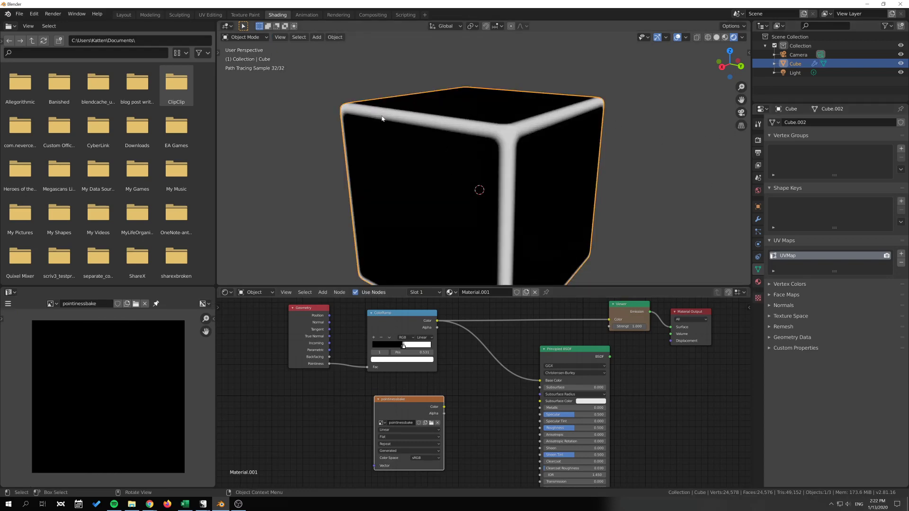
In Render Properties, set the Bake type to Emit
{"action": "left_click", "coordinate": [758, 124]}
{"action": "left_click", "coordinate": [758, 140]}
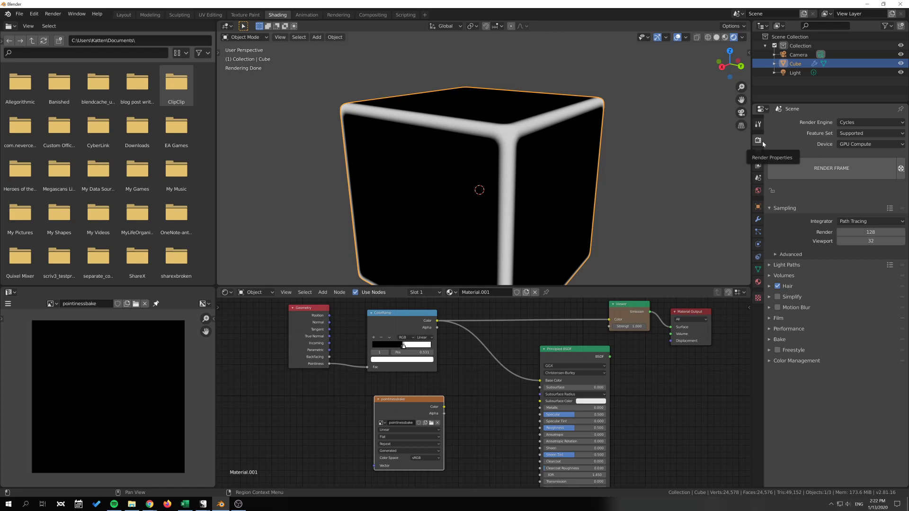
{"action": "left_click", "coordinate": [777, 339]}
{"action": "scroll", "coordinate": [833, 331], "scroll_direction": "down", "scroll_amount": 3}
{"action": "left_click", "coordinate": [877, 326]}
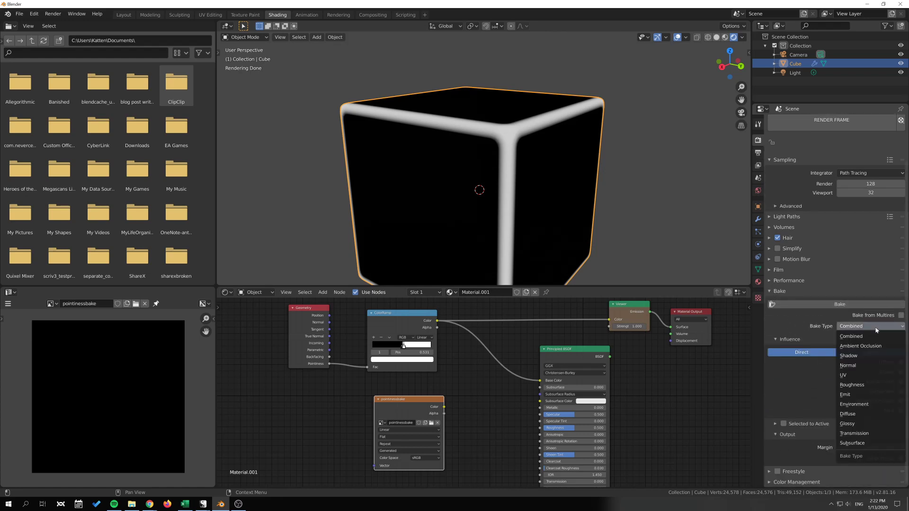
{"action": "left_click", "coordinate": [870, 397]}
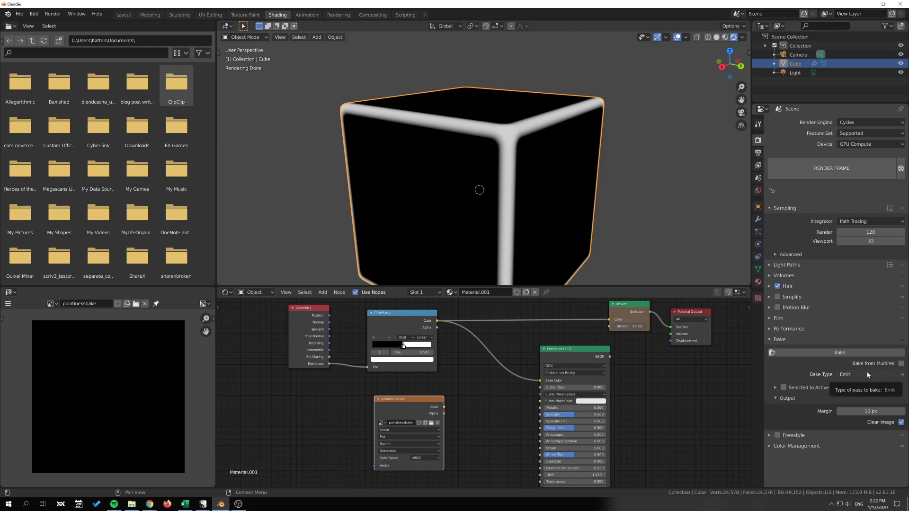
Make the pointinessbake Image Texture node the bake target and turn off Clear Image
{"action": "left_click_drag", "start_coordinate": [640, 315], "coordinate": [627, 316]}
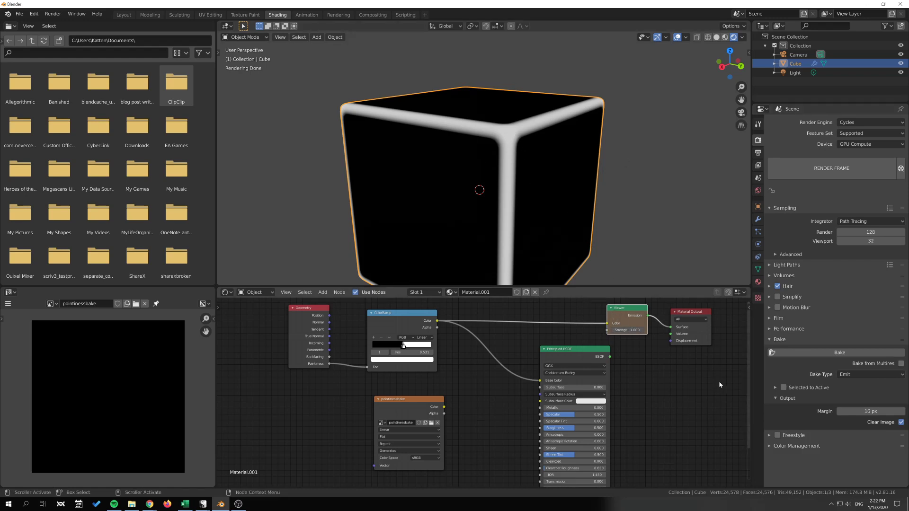
{"action": "left_click", "coordinate": [870, 375]}
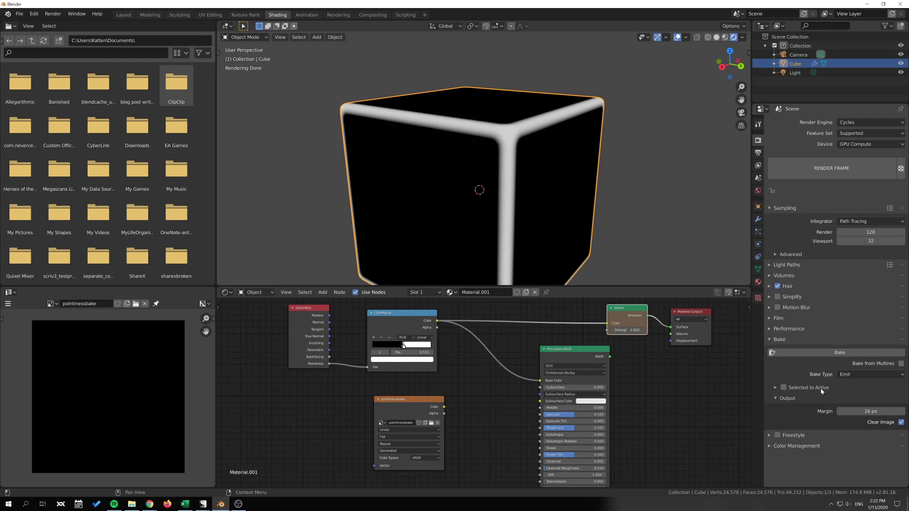
{"action": "left_click", "coordinate": [425, 410]}
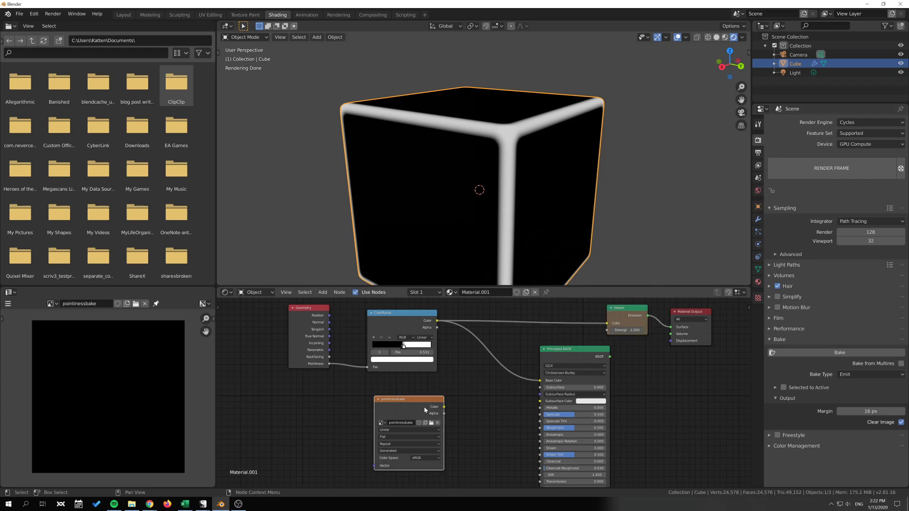
{"action": "left_click", "coordinate": [903, 422]}
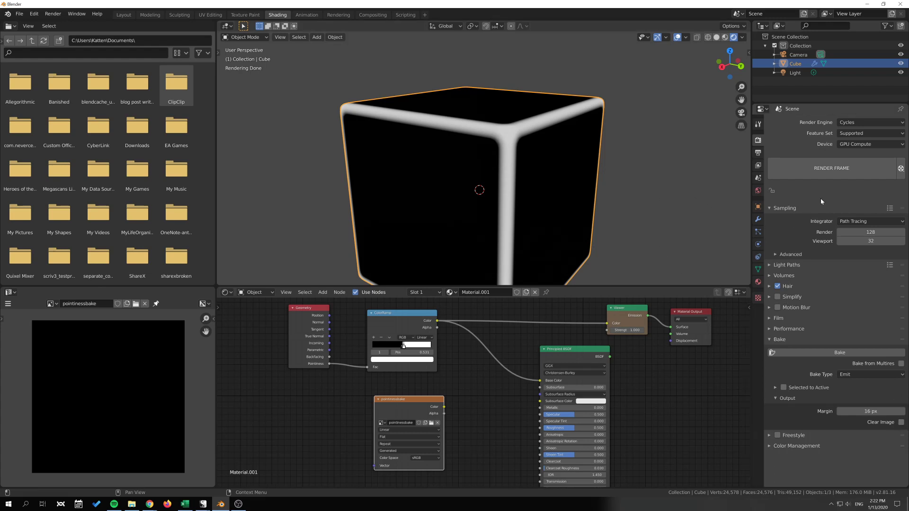
Start the Emit bake of the pointiness edge mask into the pointinessbake image
{"action": "left_click", "coordinate": [832, 353]}
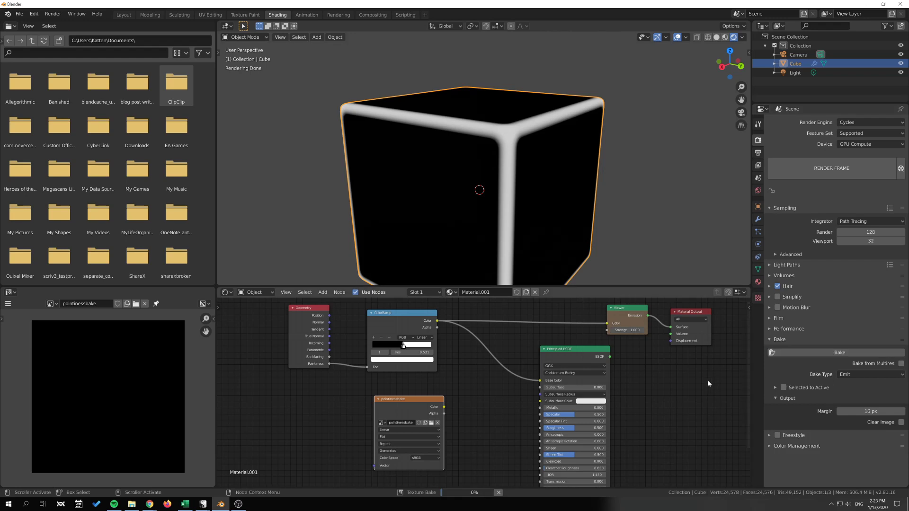